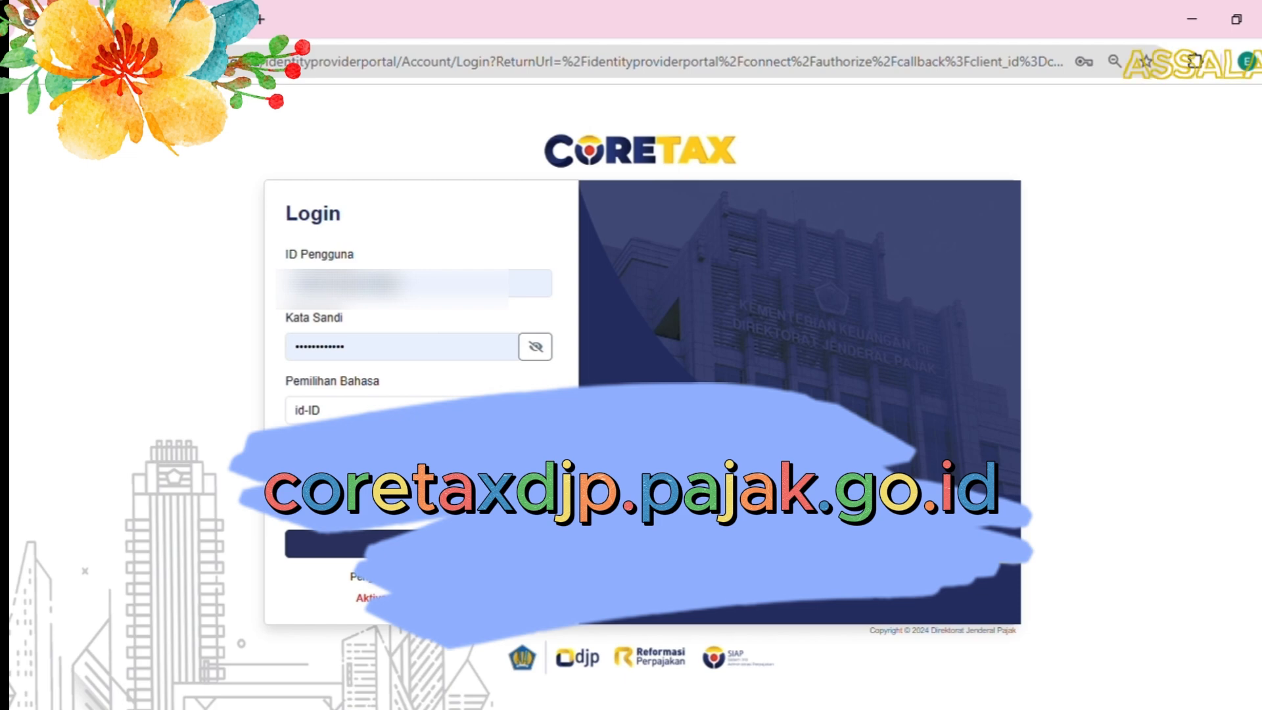
- Confirm the login form with user ID, password, id-ID language and the captcha code
key(Return)
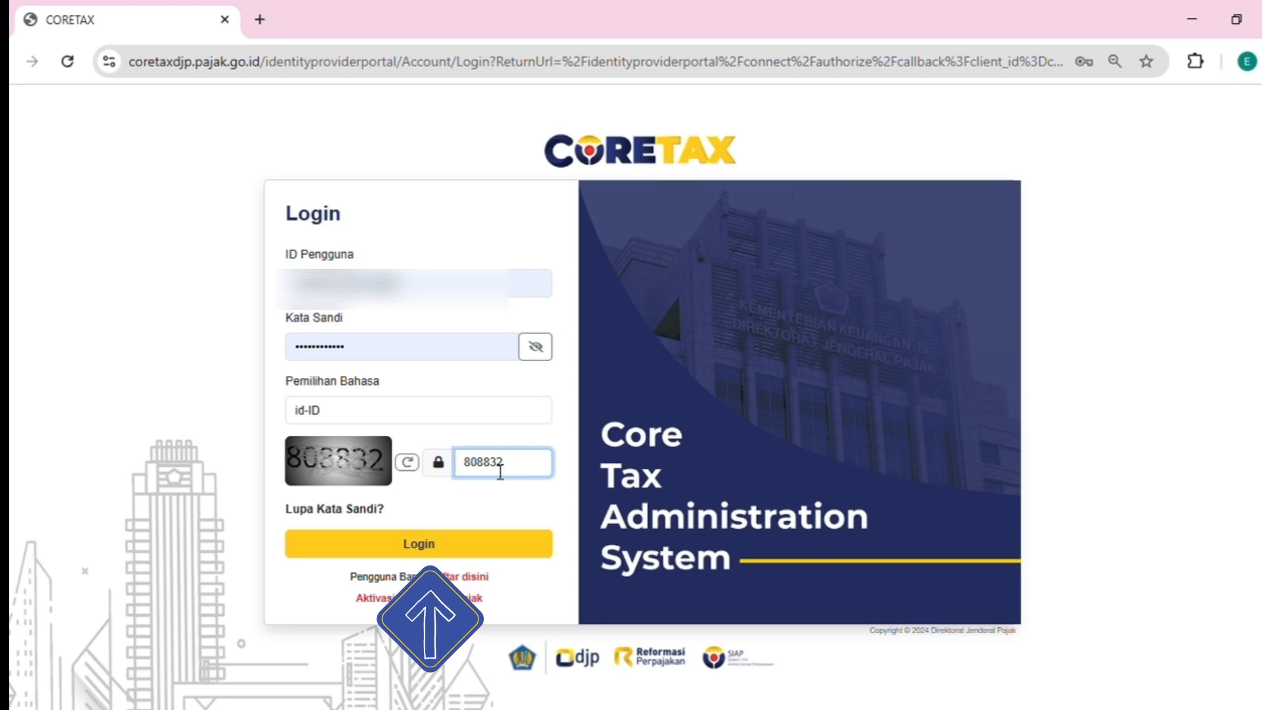
- Log in, act on behalf of the represented taxpayer, and view the empty tax-arrears billing list
click(481, 546)
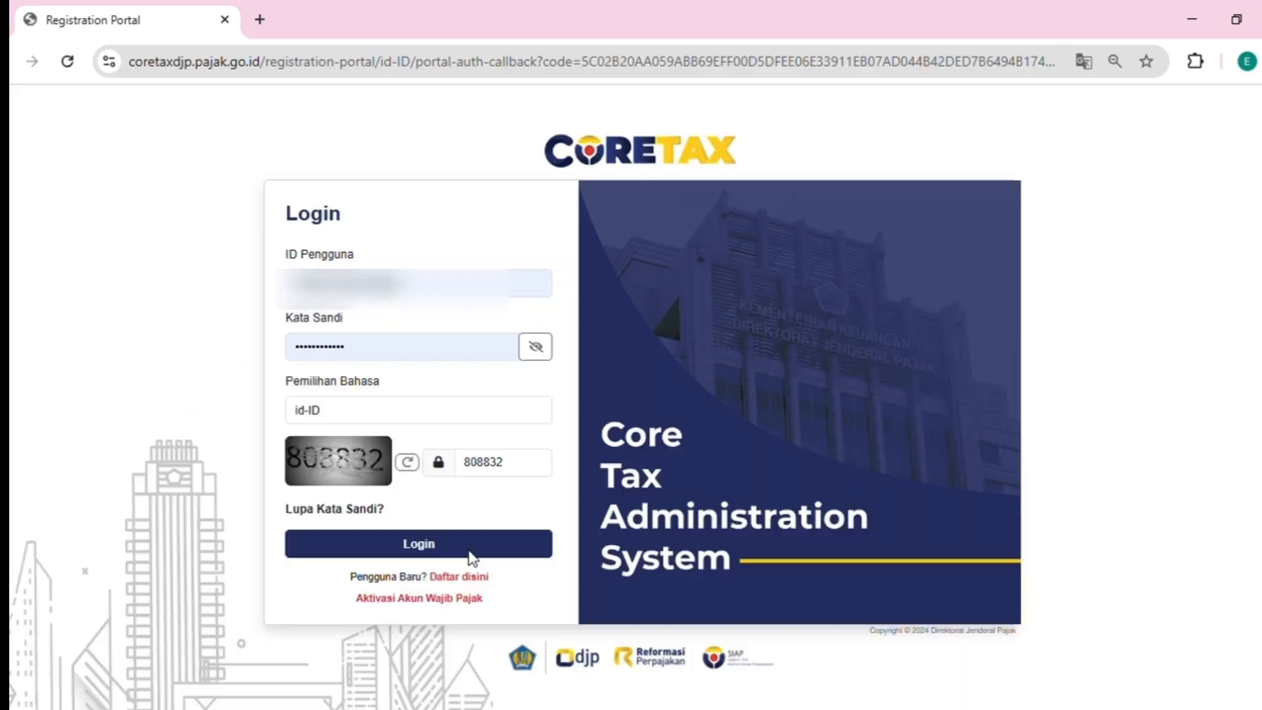
click(472, 558)
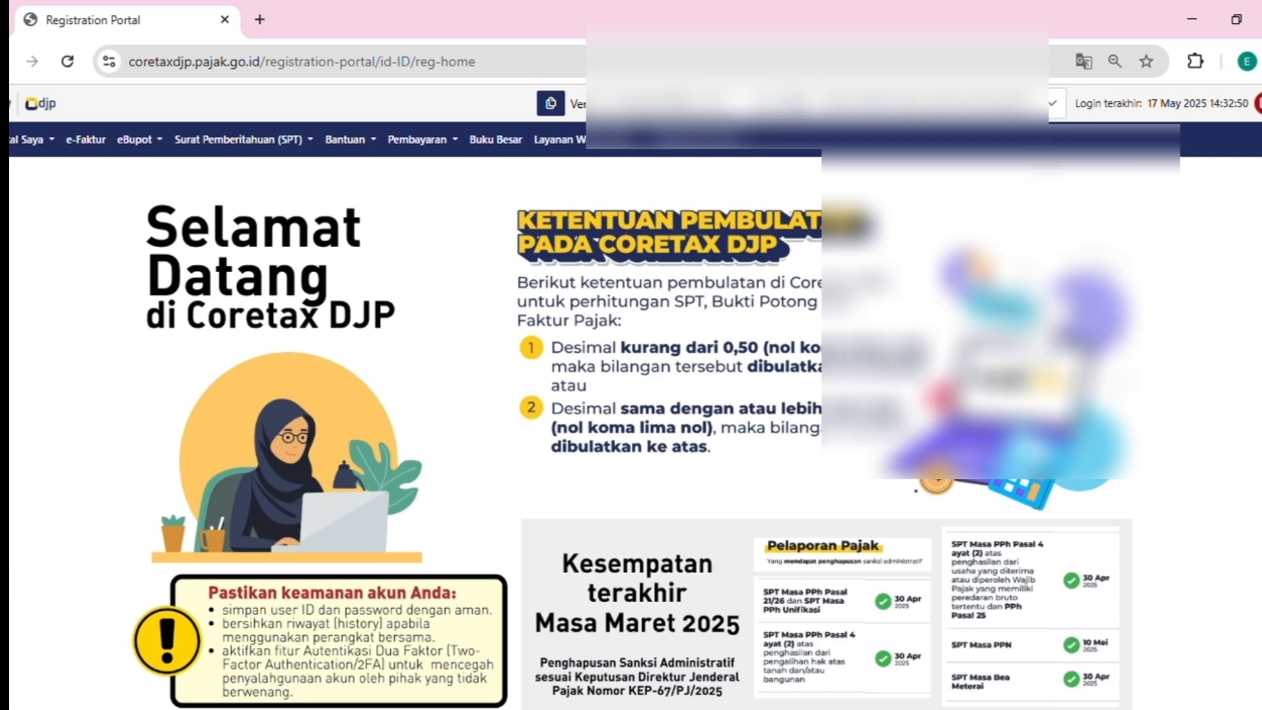
click(1055, 105)
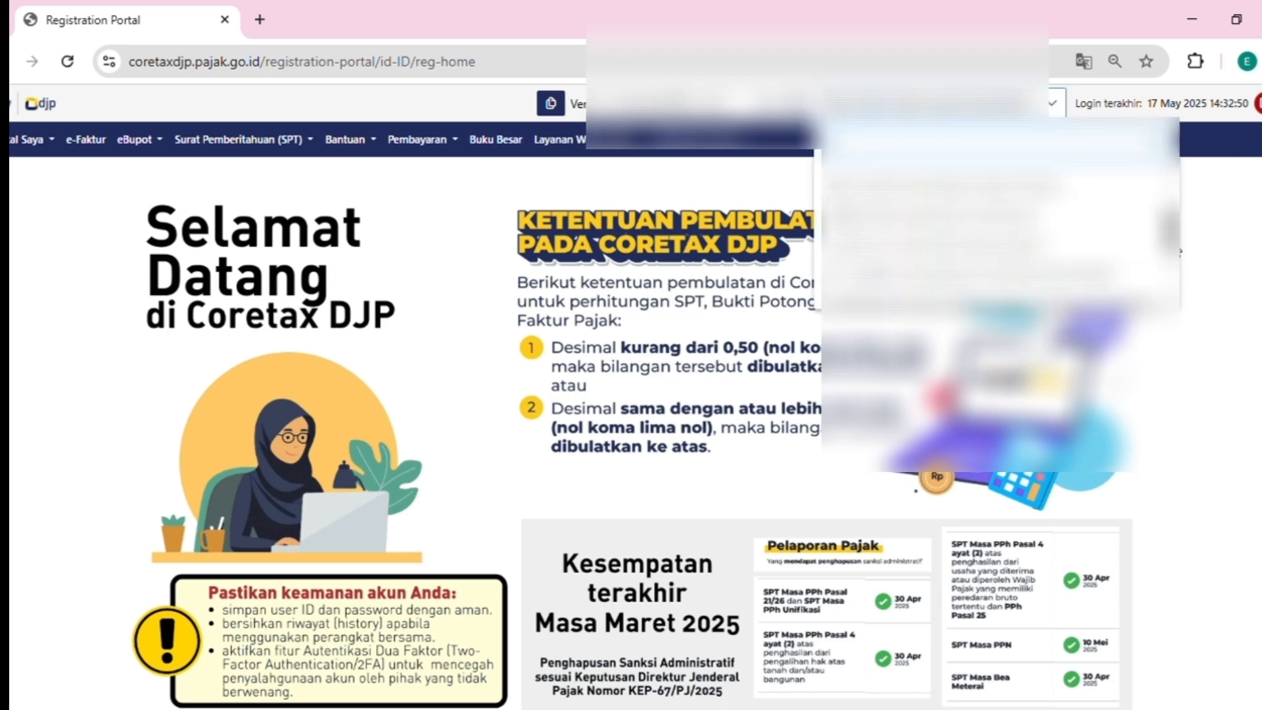
click(1055, 106)
click(1055, 105)
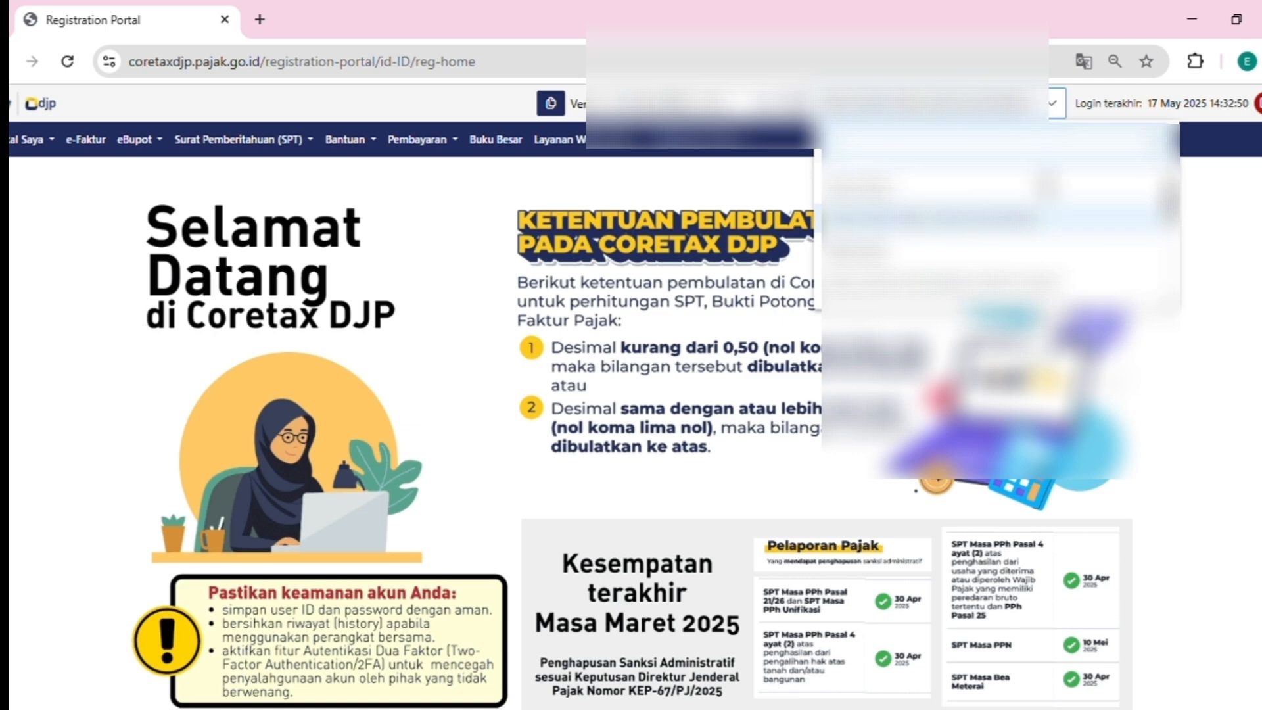
drag(1173, 202, 1172, 272)
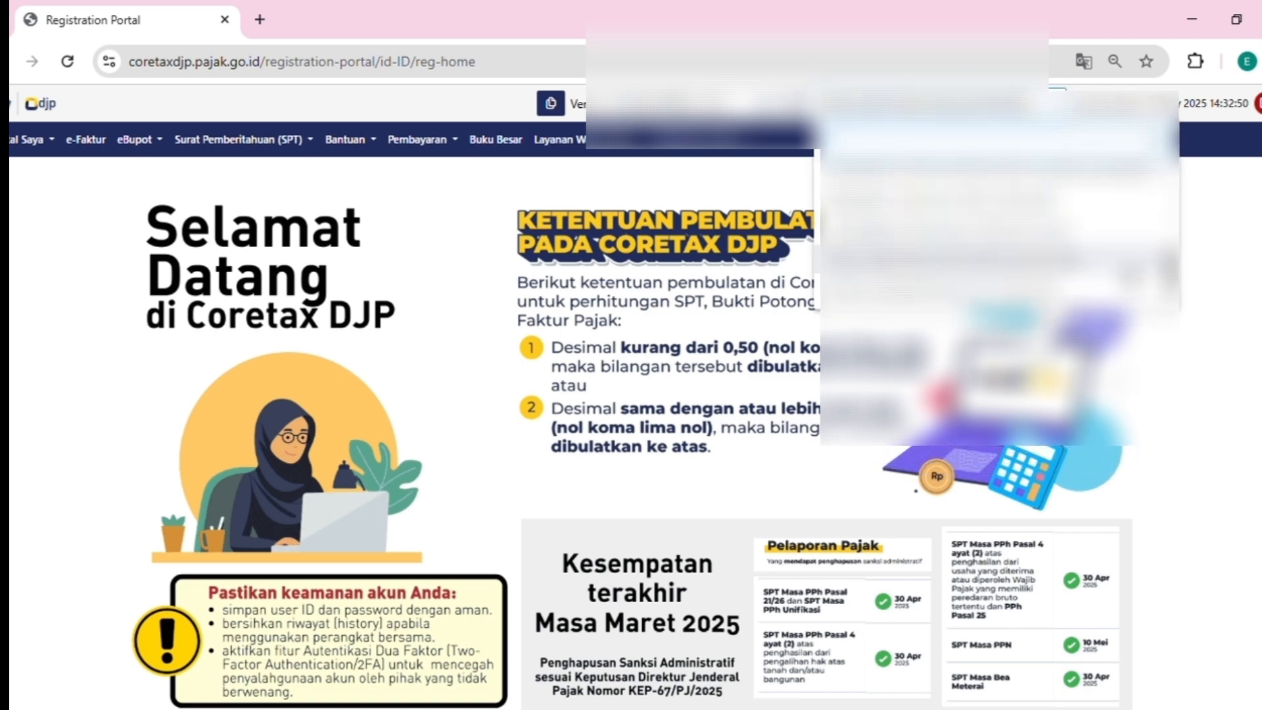
click(1125, 273)
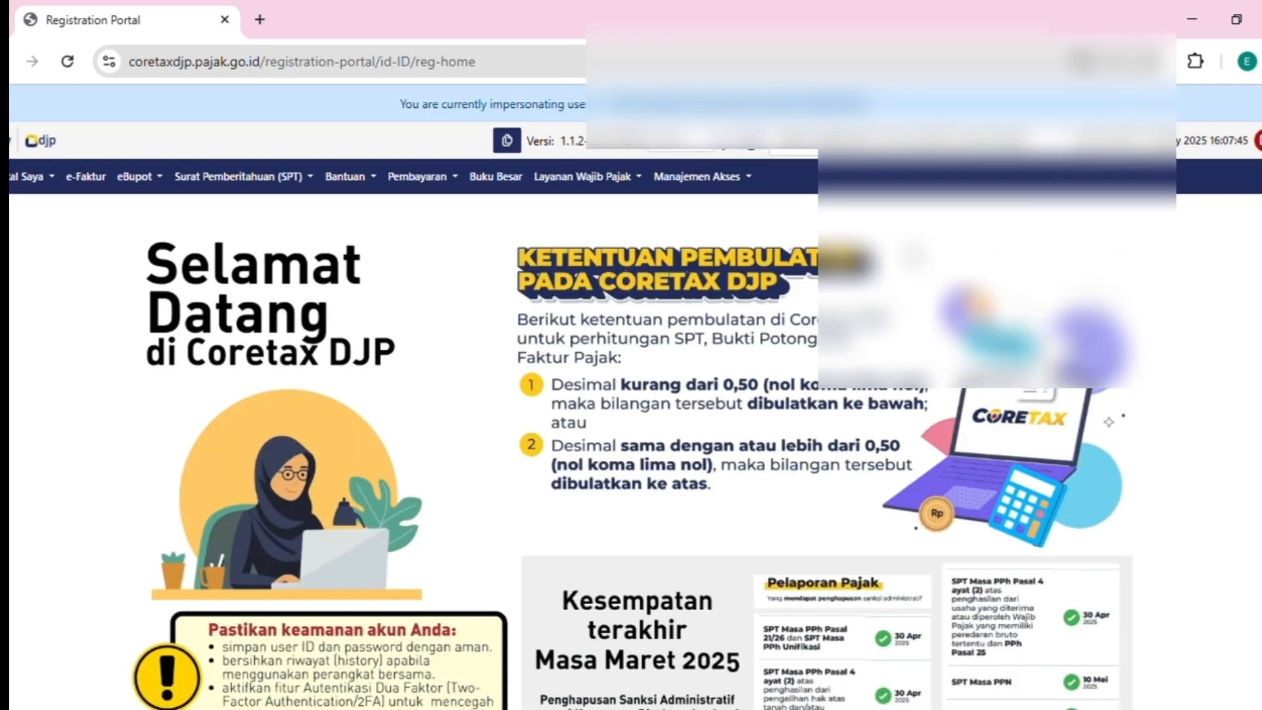
click(439, 188)
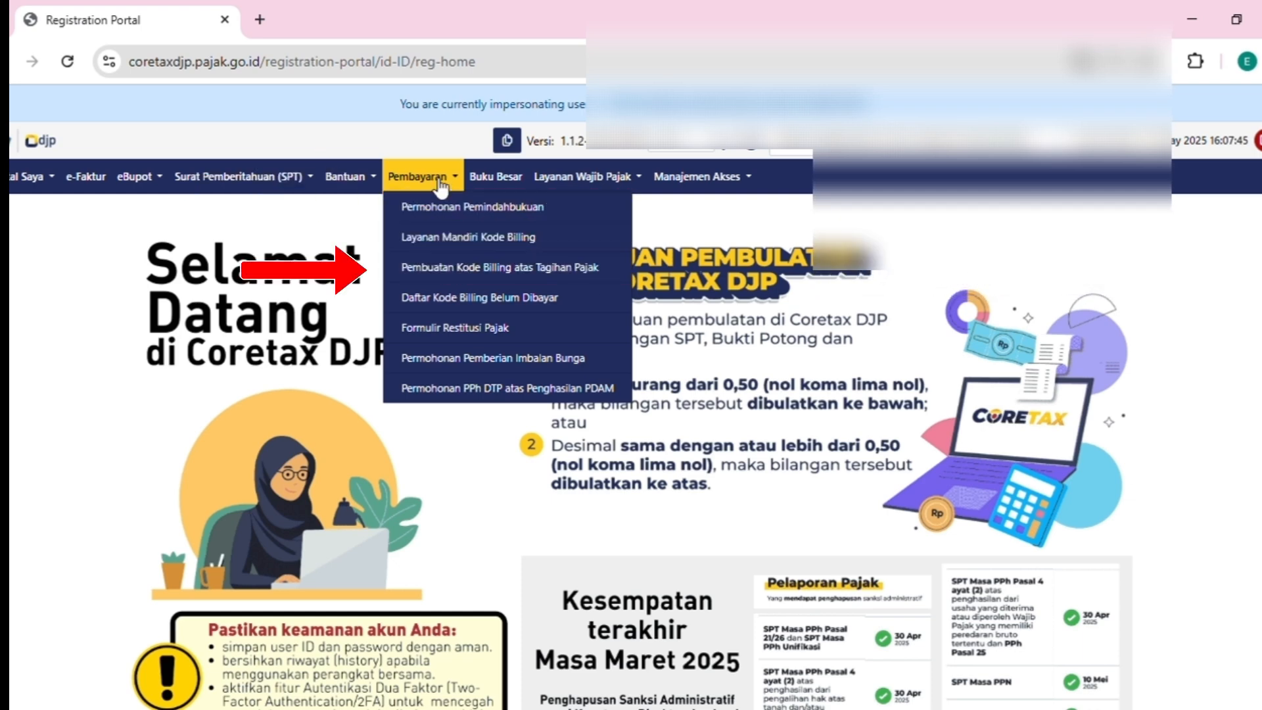
click(454, 268)
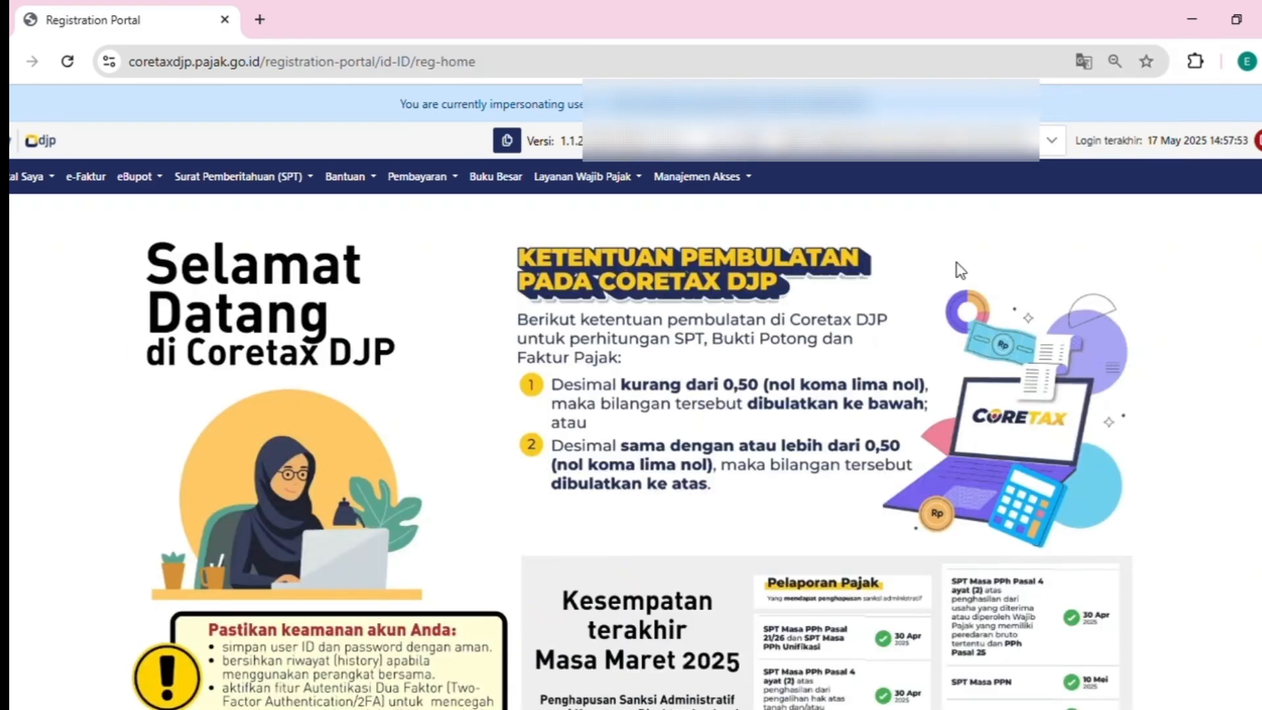
- Create a new Layanan Administrasi request with the Nomor Penunjukan picked from the search list
click(613, 184)
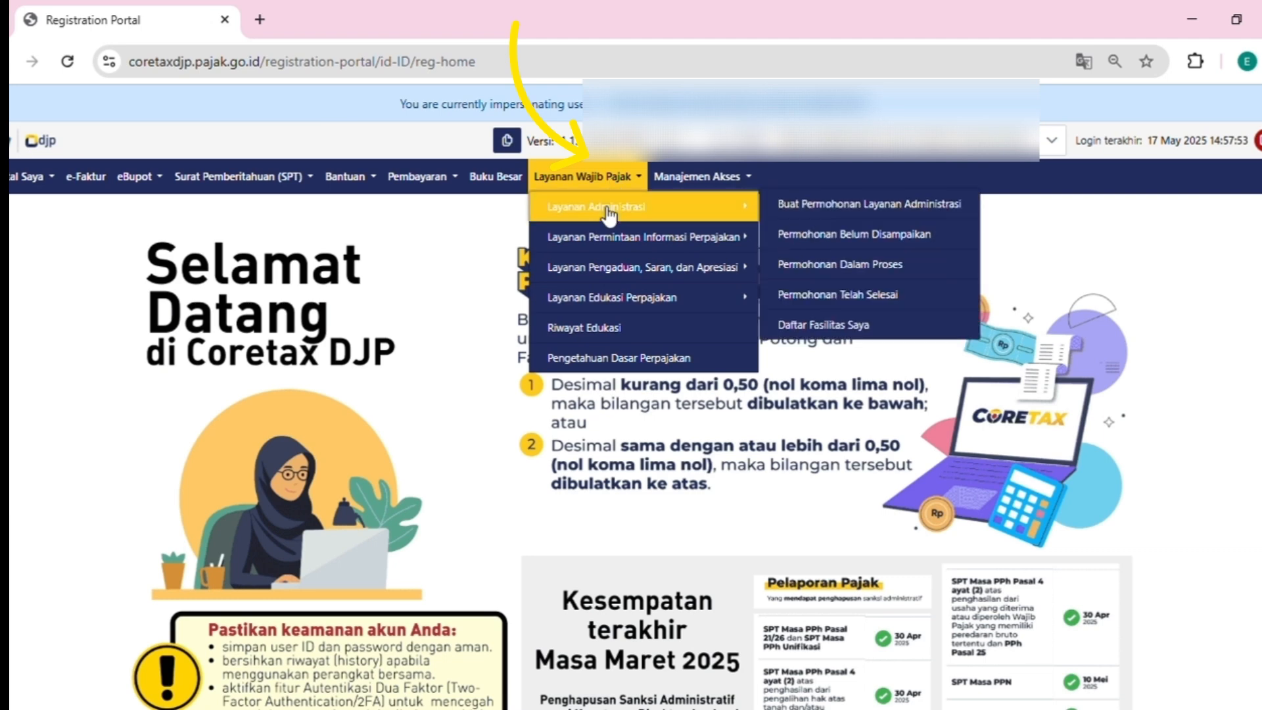
click(602, 209)
click(616, 184)
mouse_move(605, 203)
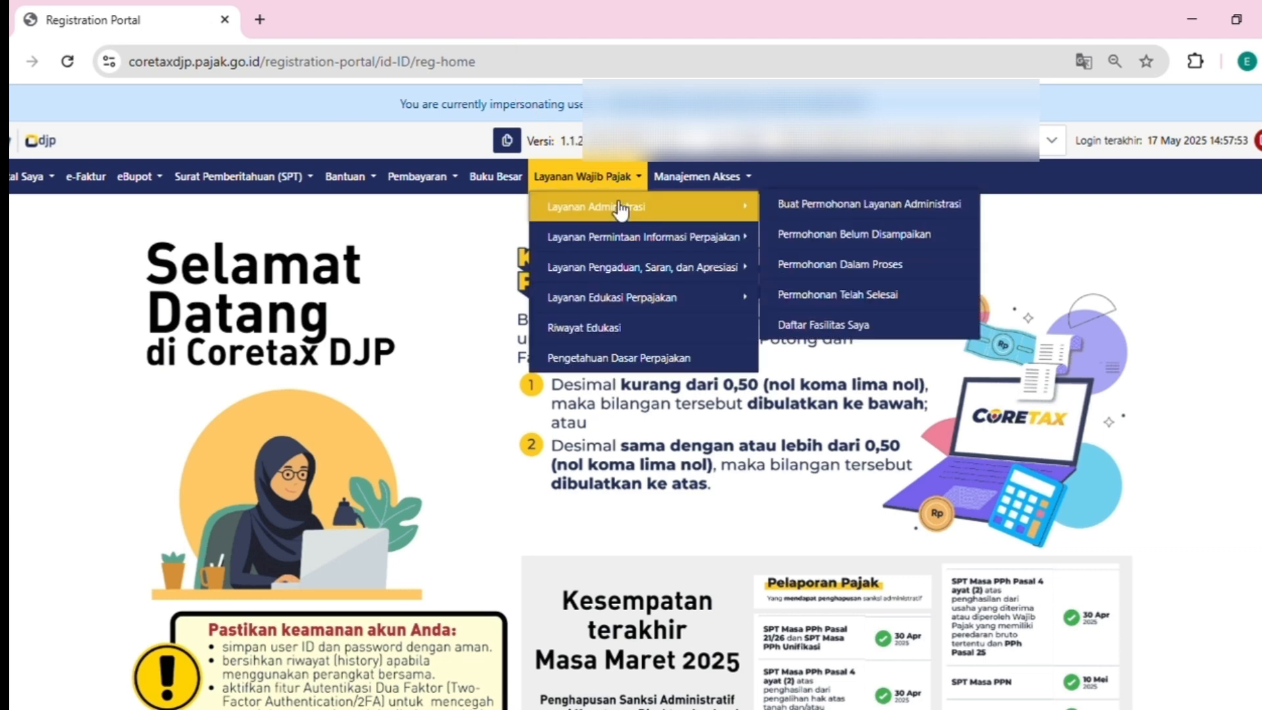
click(795, 203)
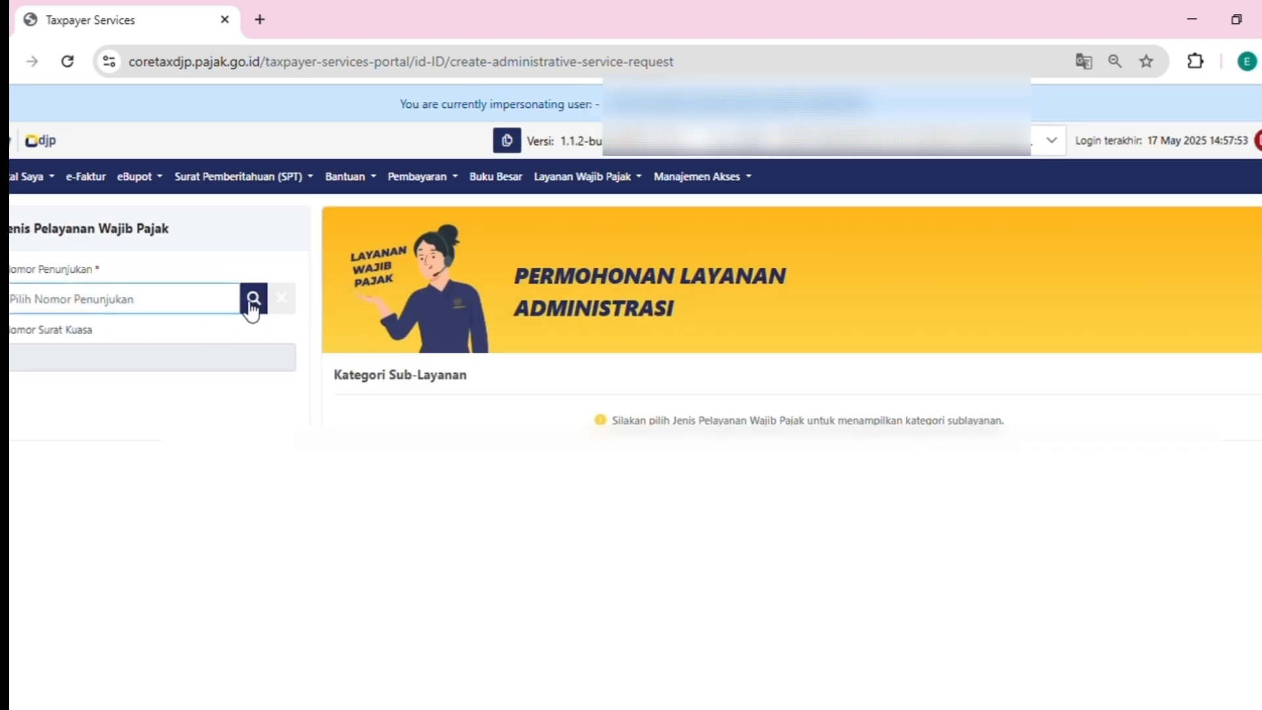
click(258, 303)
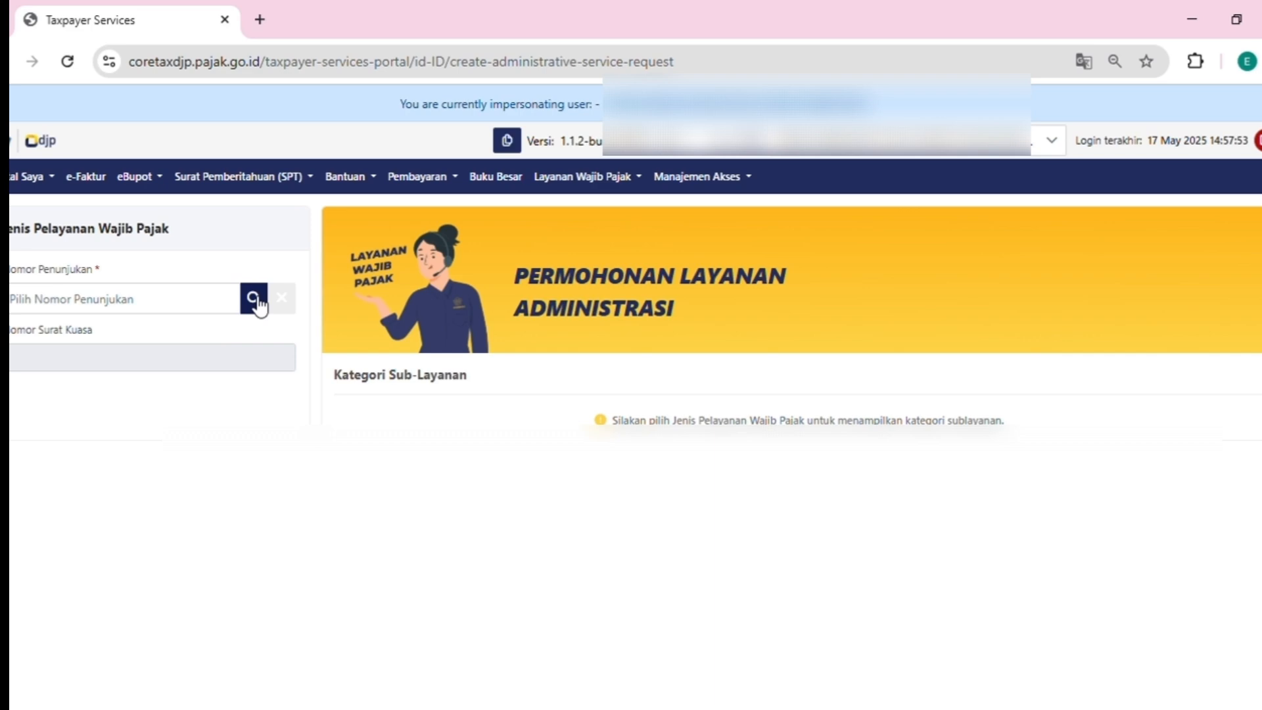
click(258, 303)
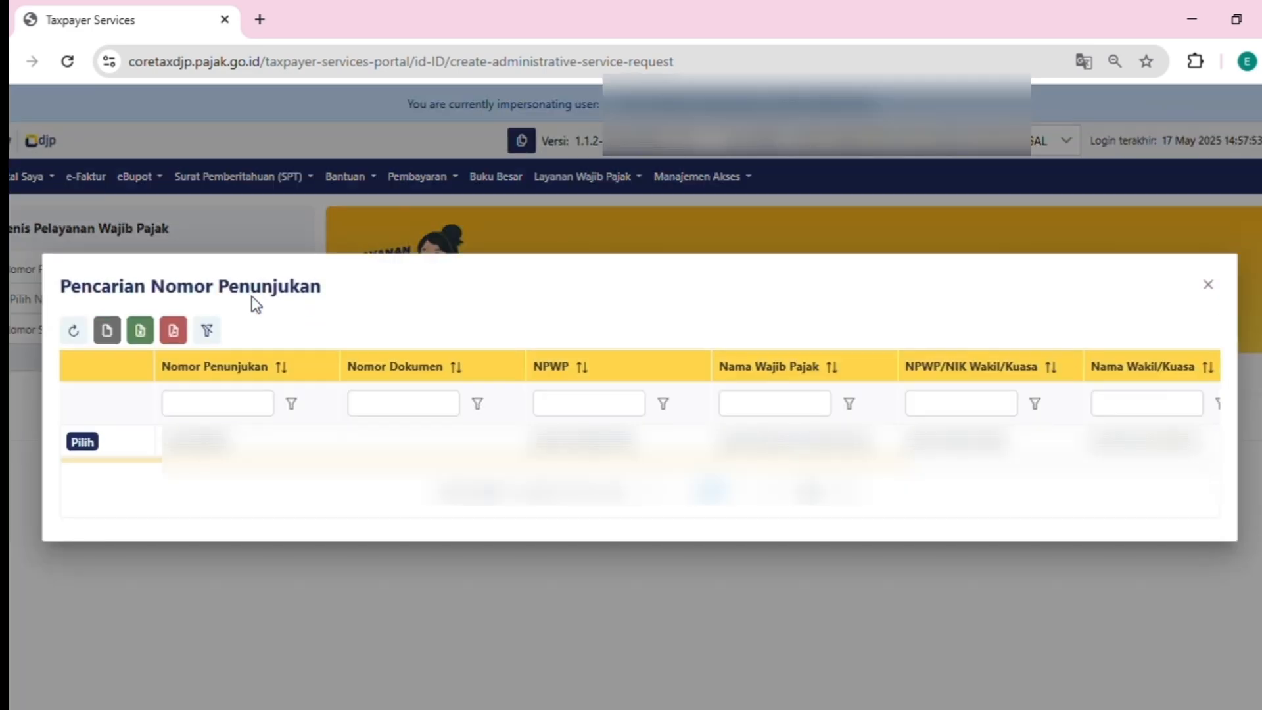
click(83, 443)
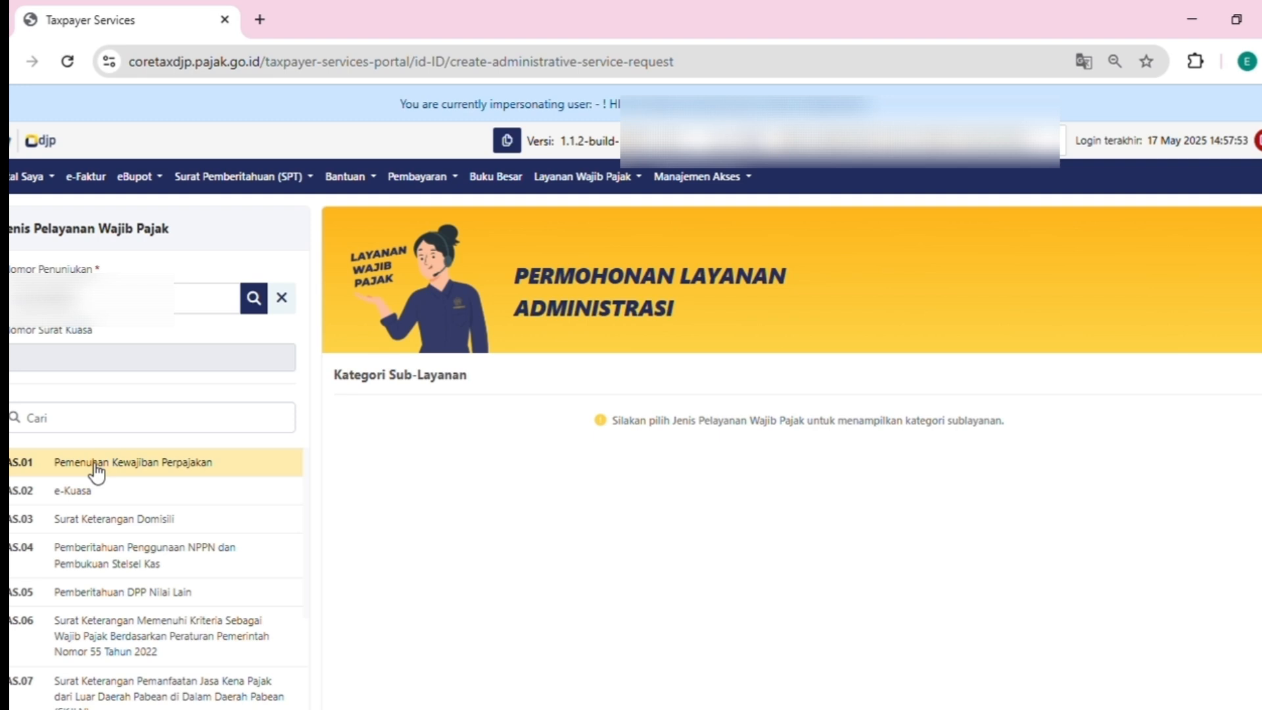
- Save an SKF request under AS.01 Pemenuhan Kewajiban Perpajakan, creating its case
click(96, 468)
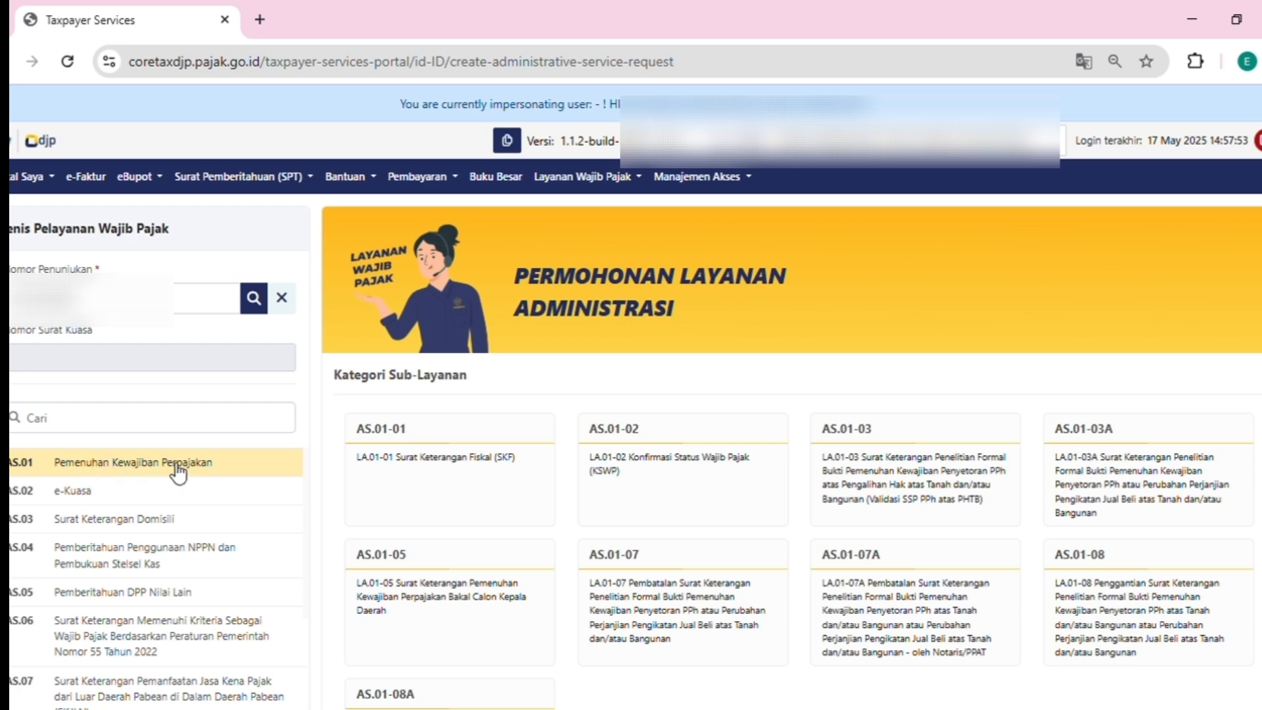
click(401, 493)
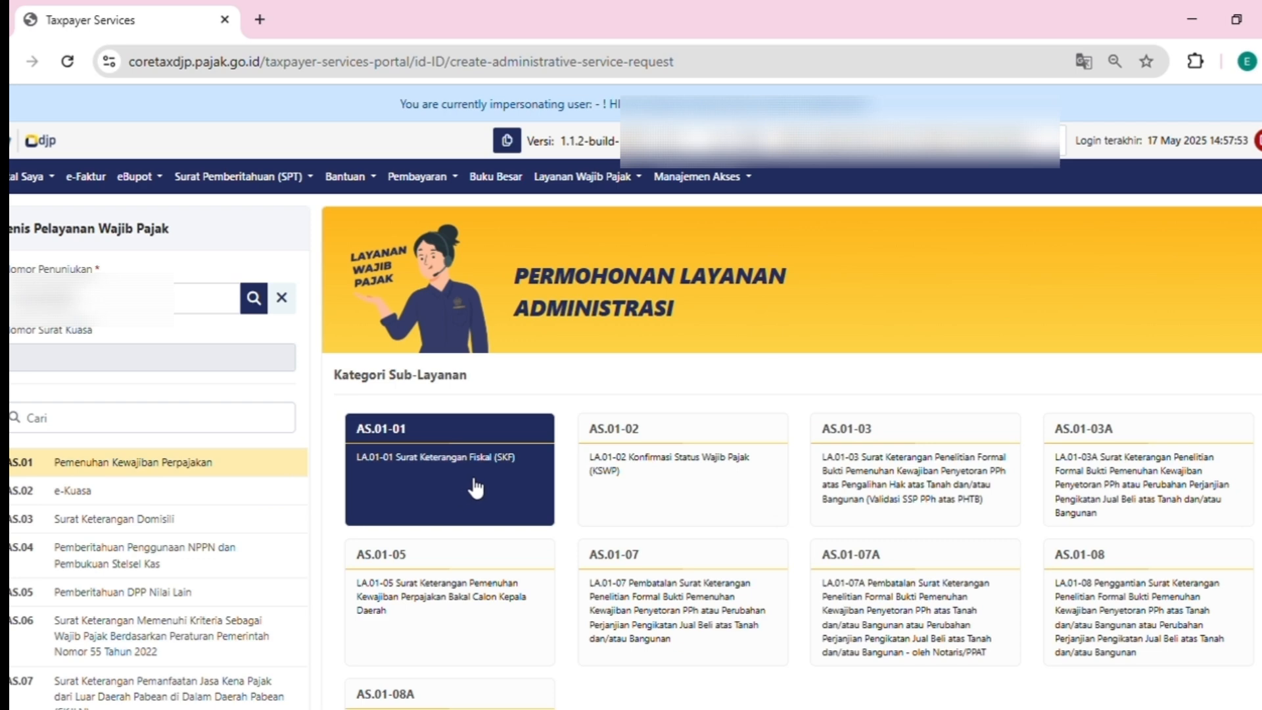
click(476, 489)
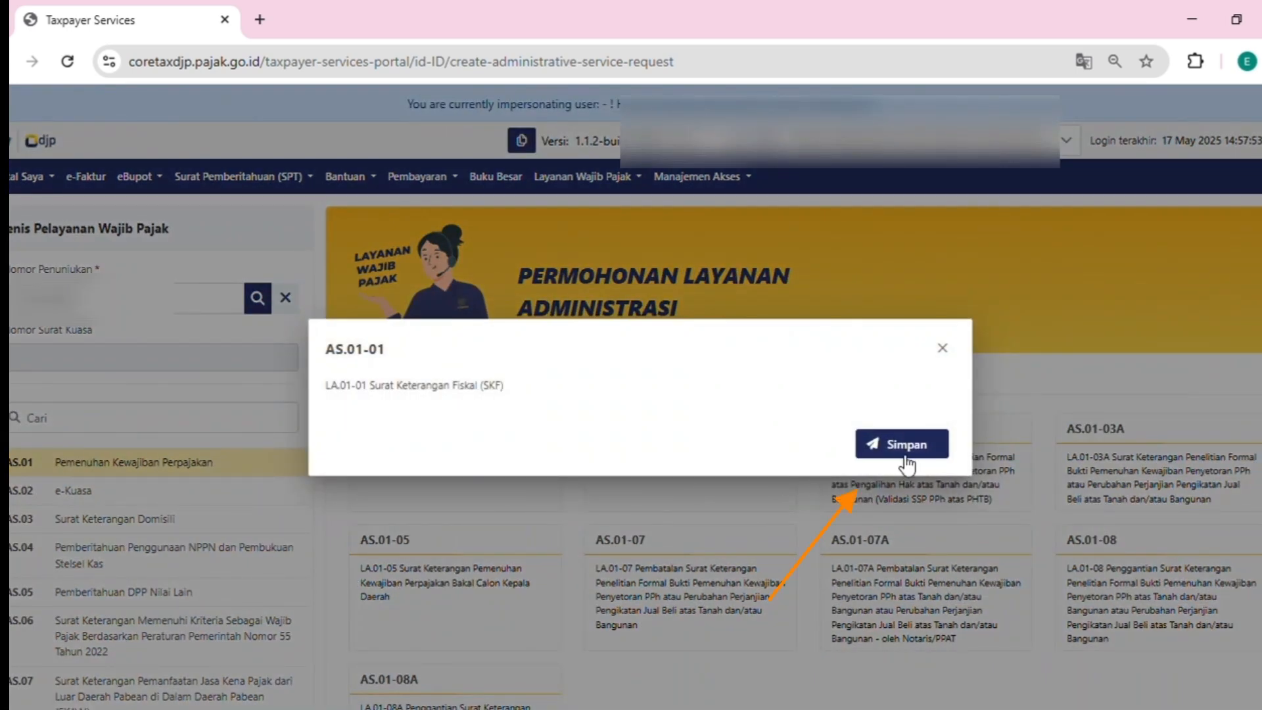
click(919, 447)
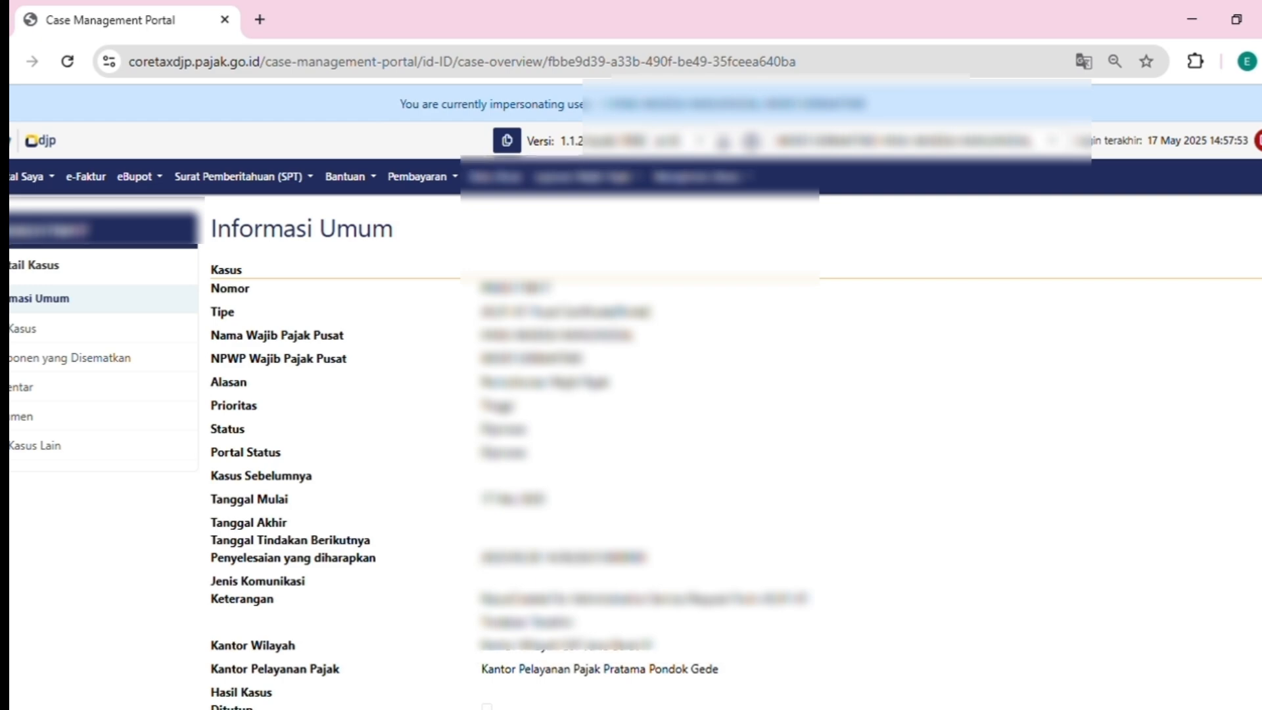
- Review the Informasi Umum overview and go to the case's Perutean Kasus page
scroll(631, 407, down, 5)
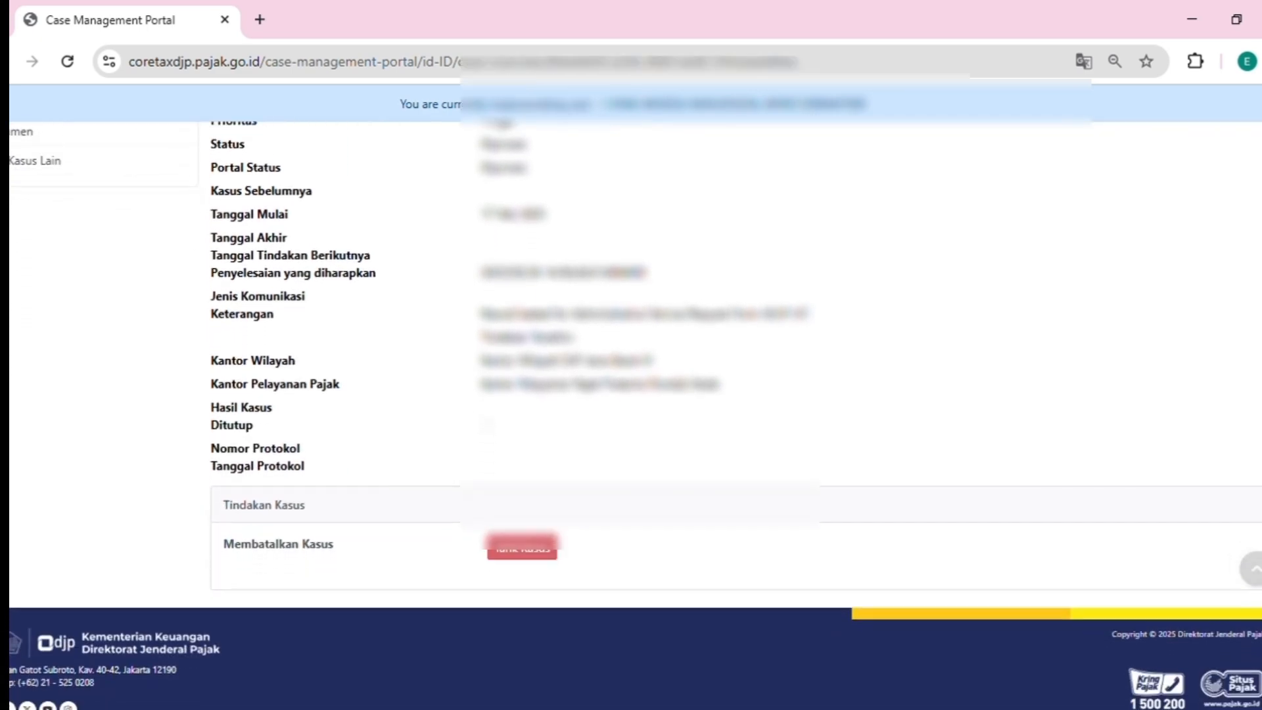
scroll(631, 408, up, 4)
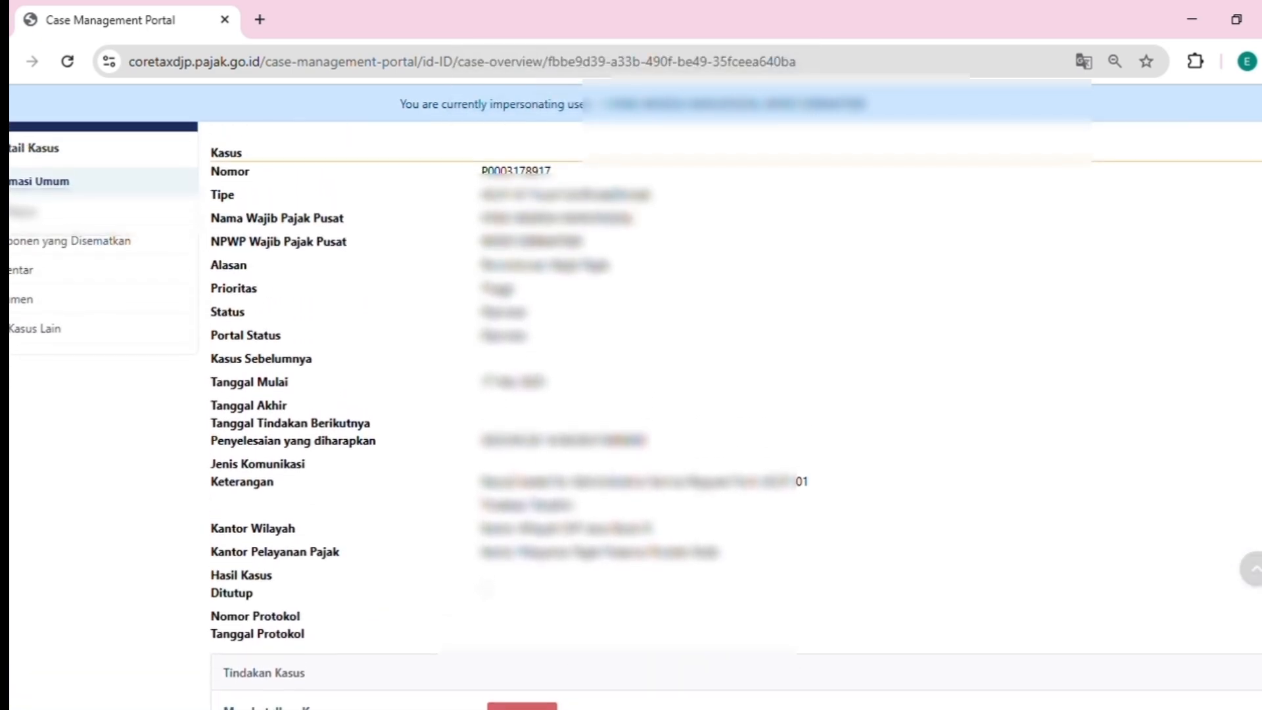
scroll(667, 359, up, 1)
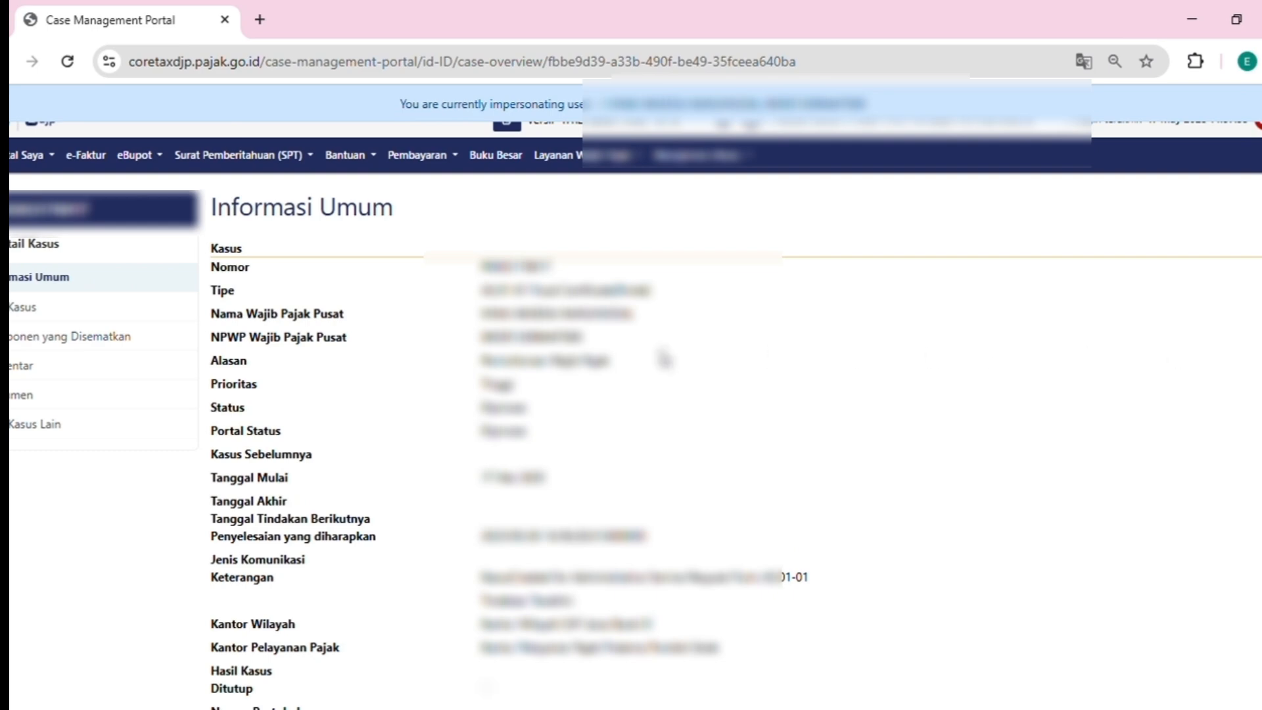
click(24, 307)
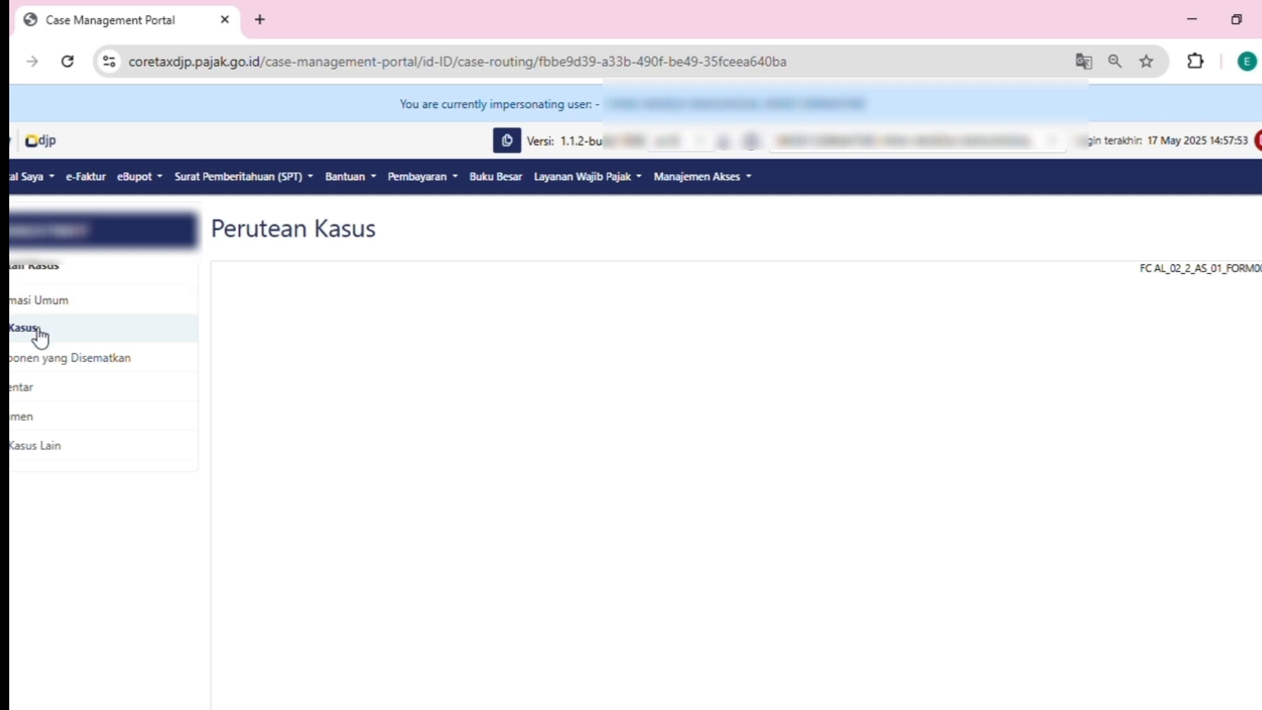
- Load the SKF form and set Tujuan Permohonan to 09, other services requiring an SKF
click(26, 328)
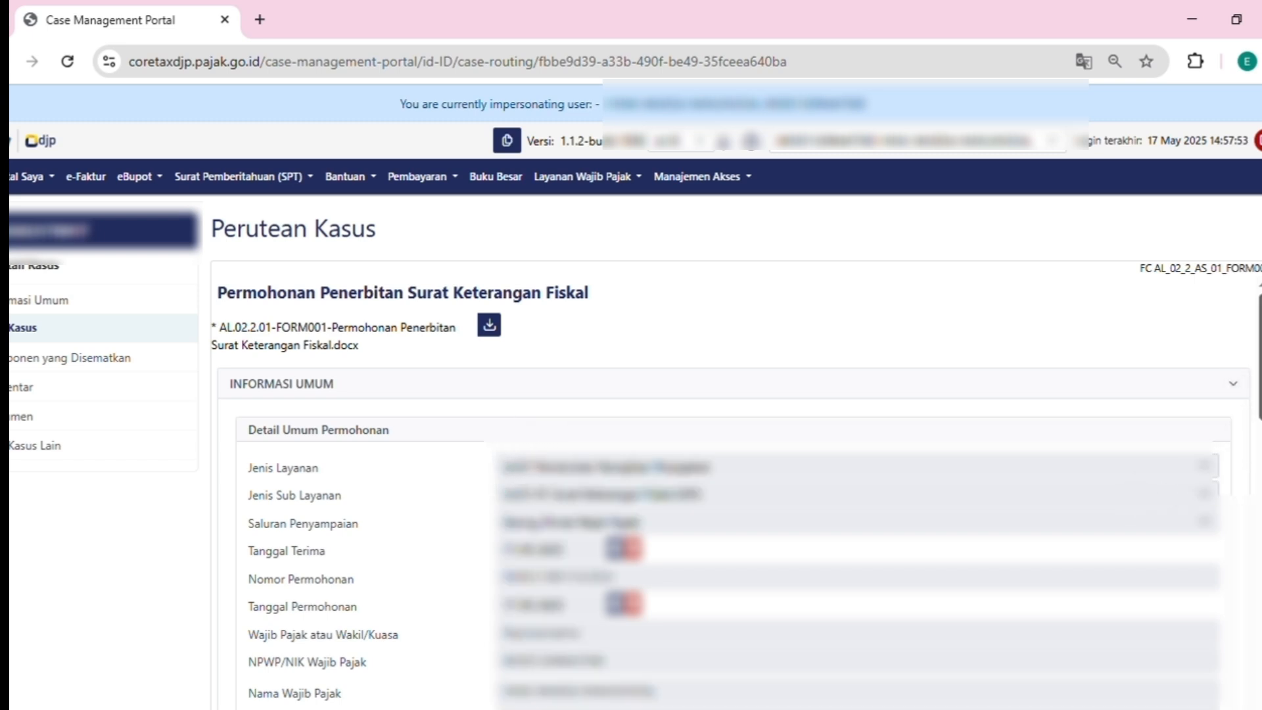
scroll(1256, 493, down, 5)
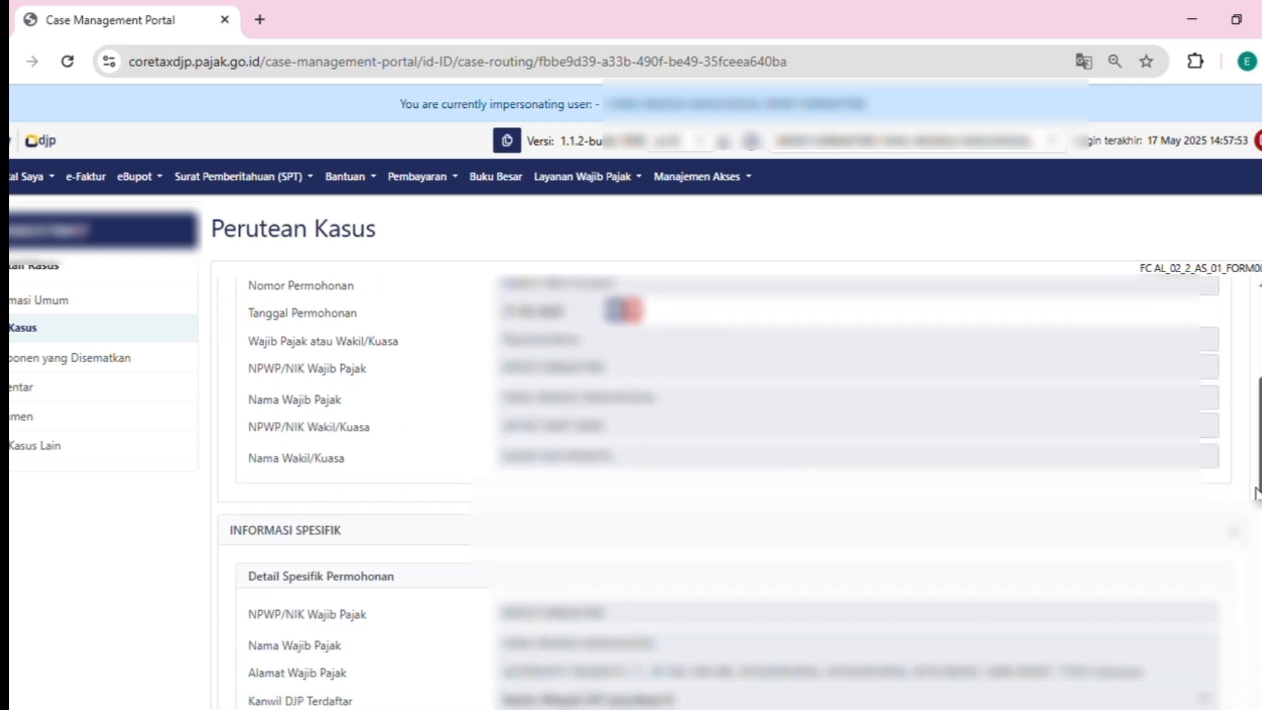
scroll(1256, 493, down, 4)
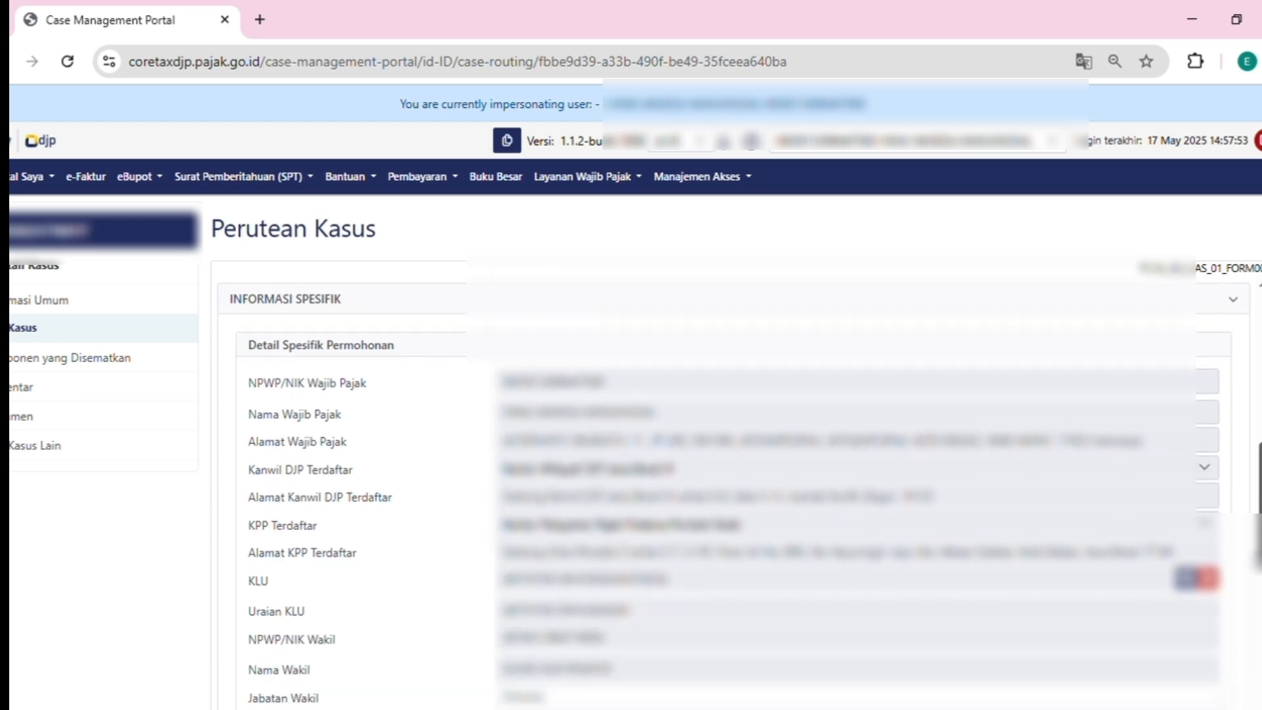
scroll(740, 493, down, 3)
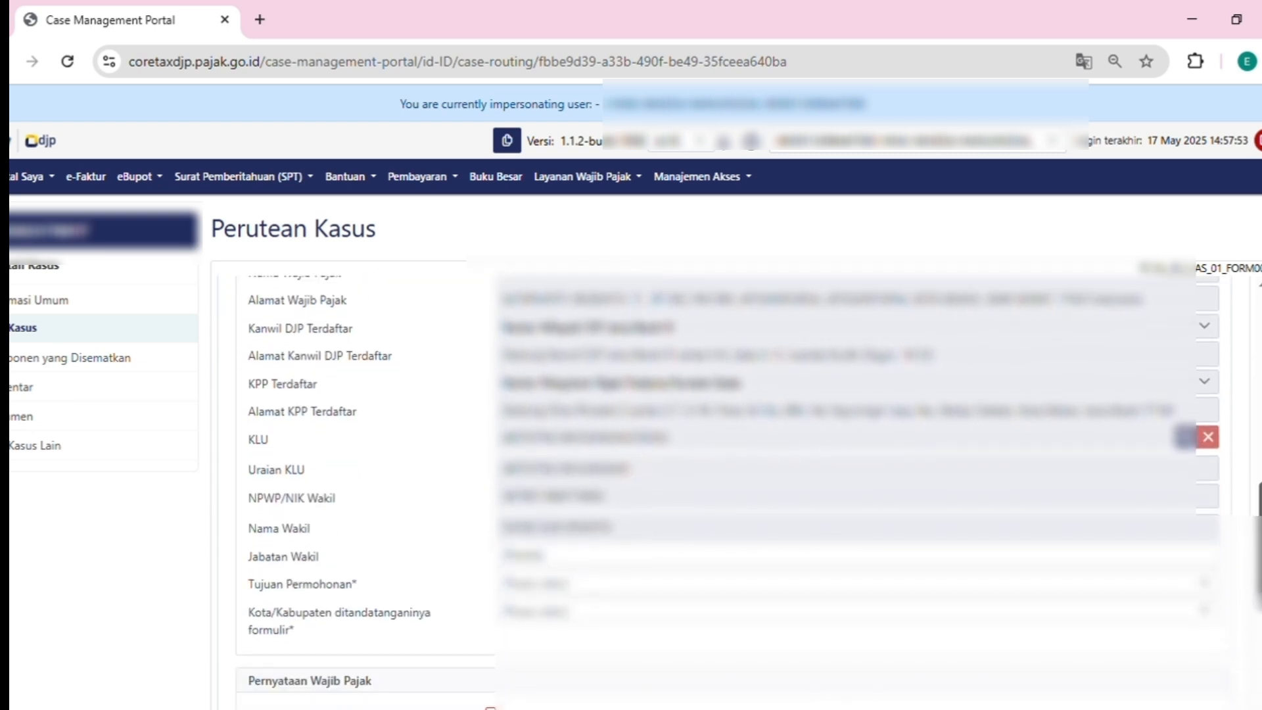
scroll(1180, 581, down, 2)
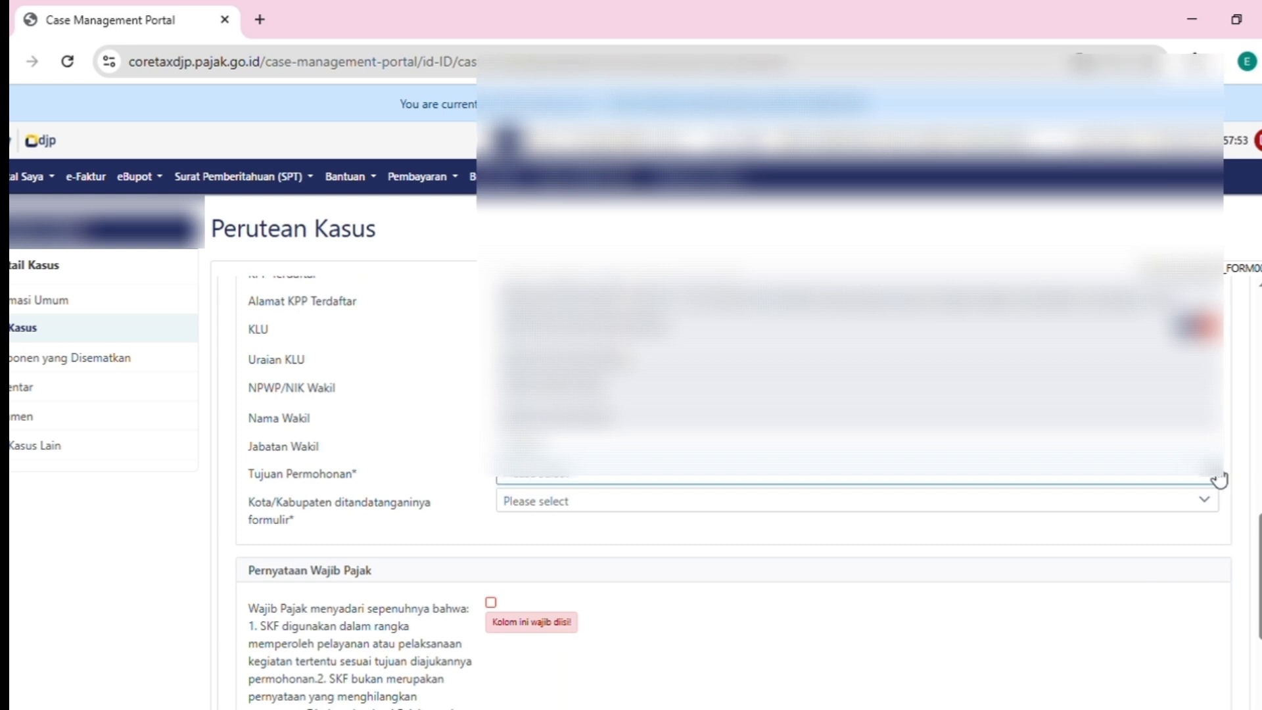
click(1215, 474)
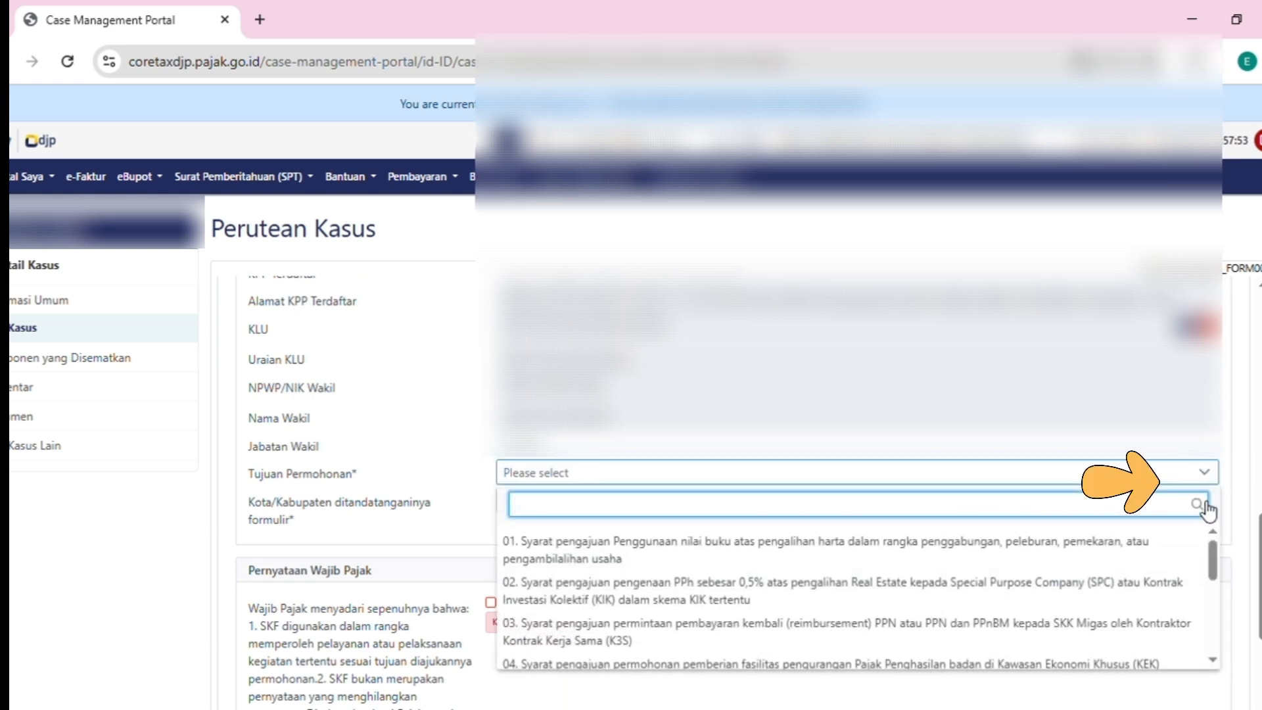
drag(1212, 549, 1196, 599)
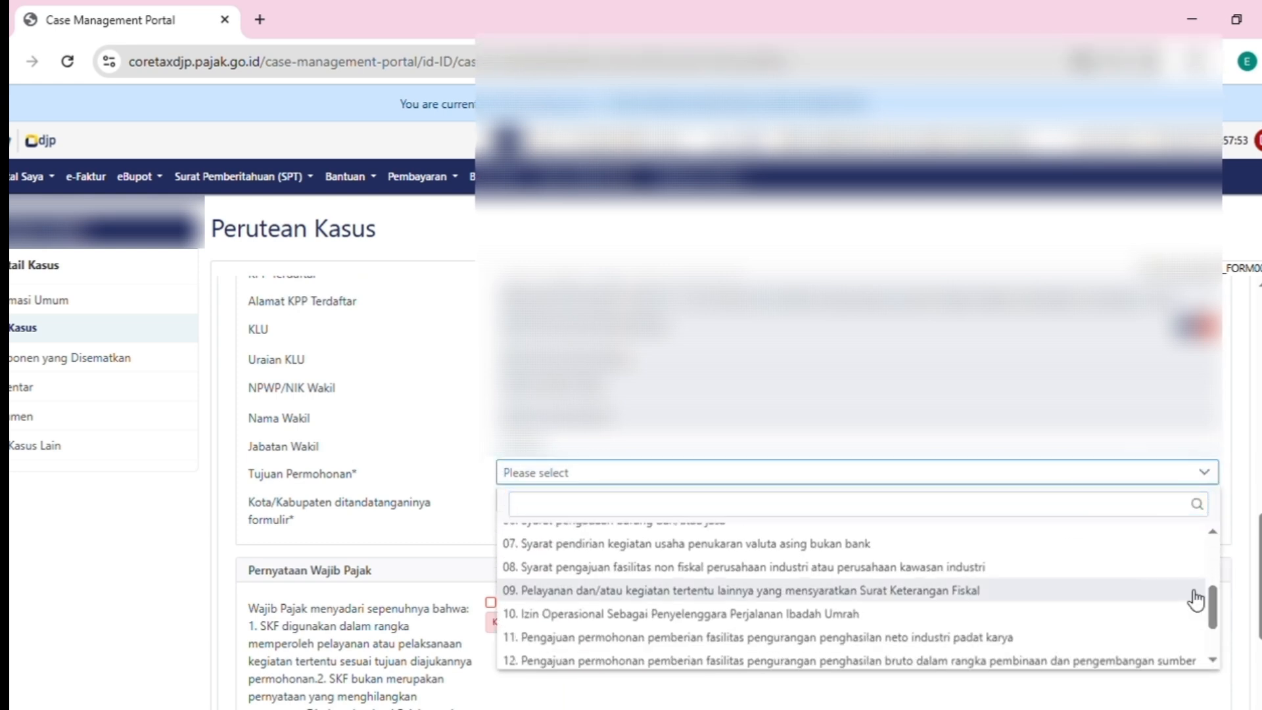
click(1064, 592)
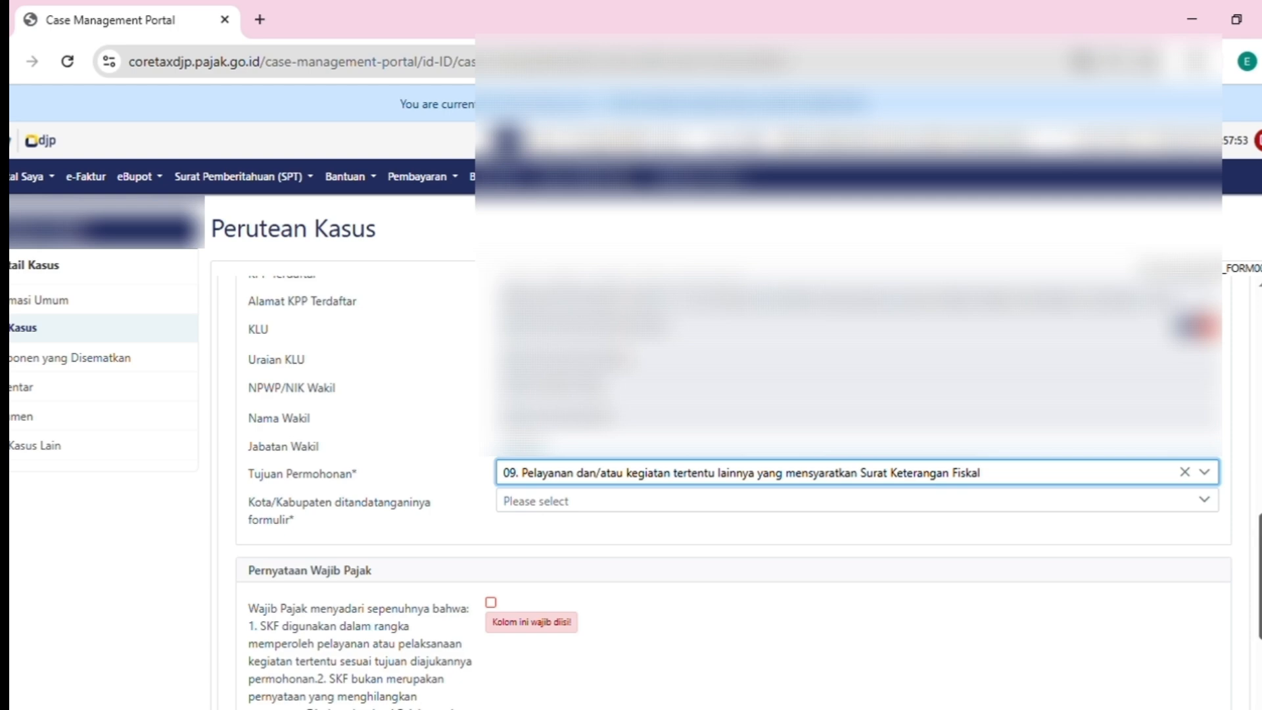
- Tick the Pernyataan Wajib Pajak taxpayer statement checkbox
scroll(724, 427, down, 4)
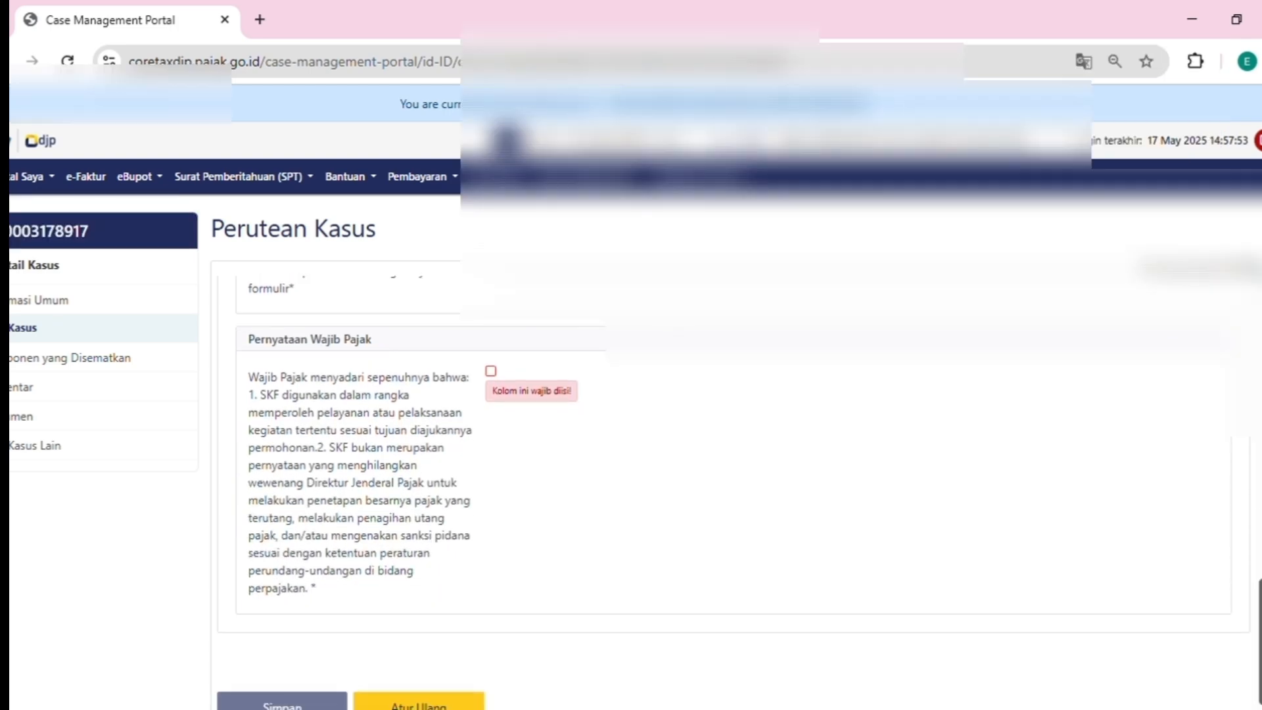
click(500, 372)
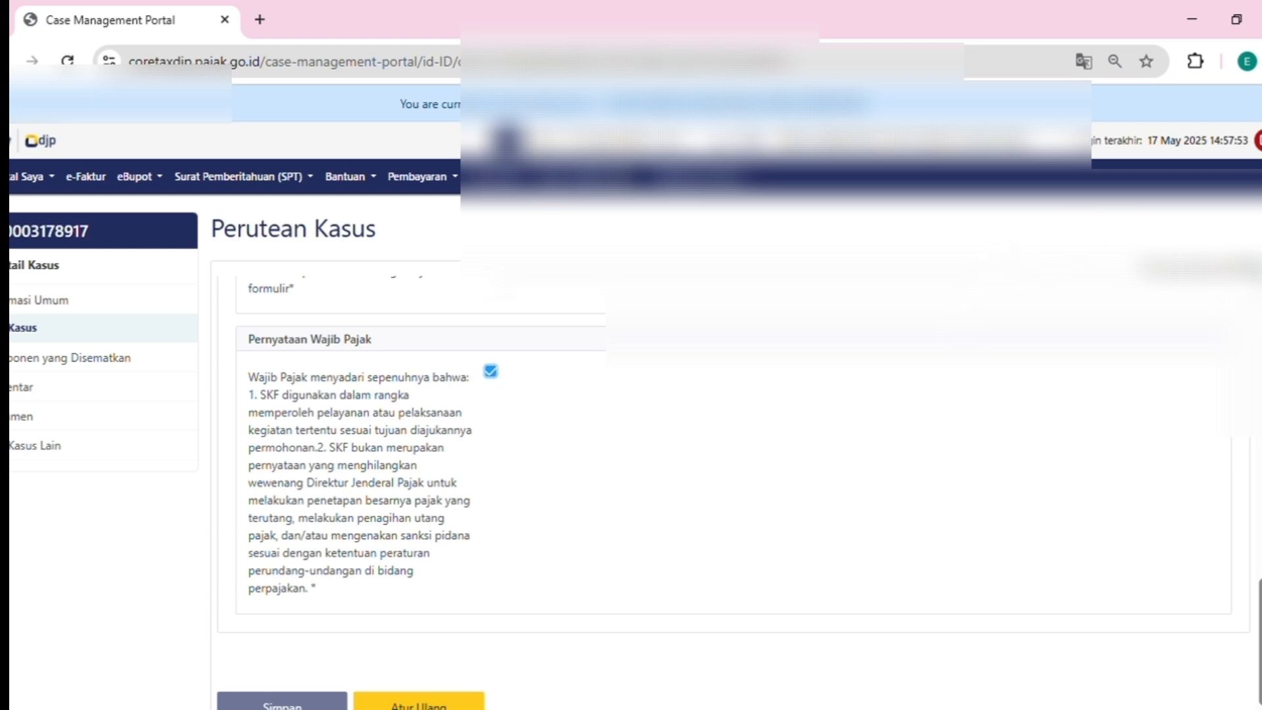
scroll(632, 394, down, 5)
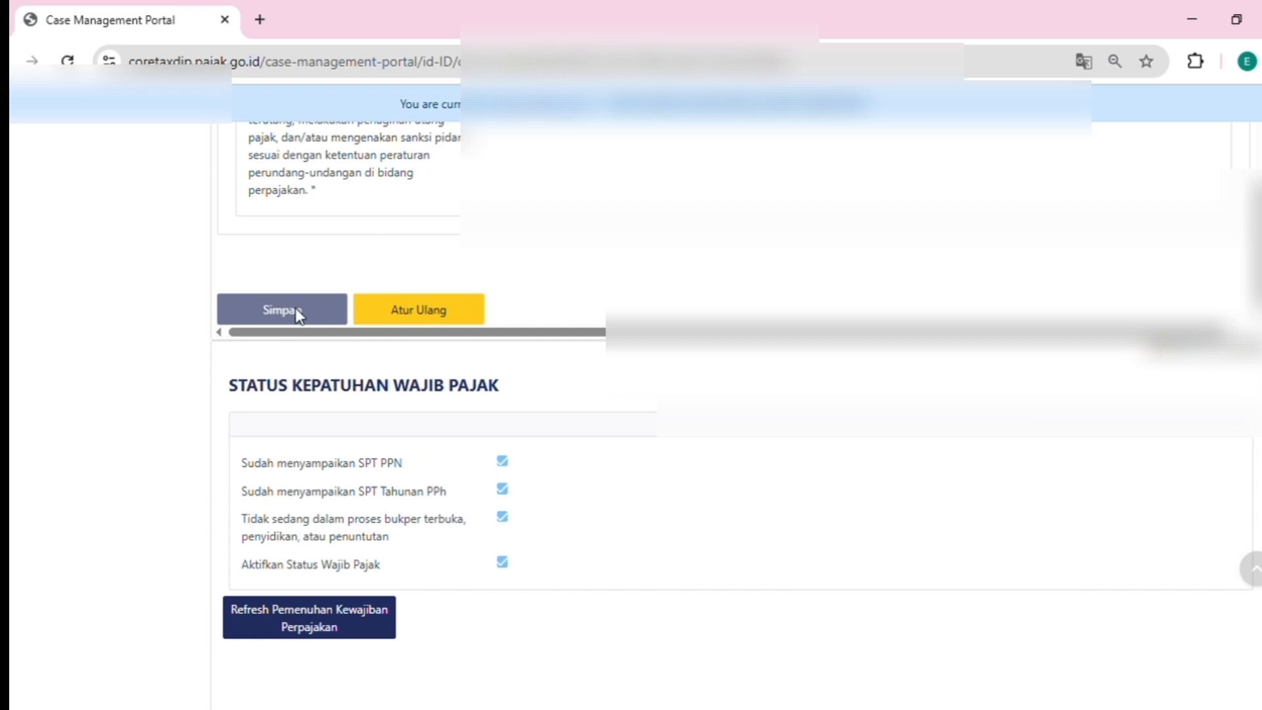
scroll(815, 538, up, 1)
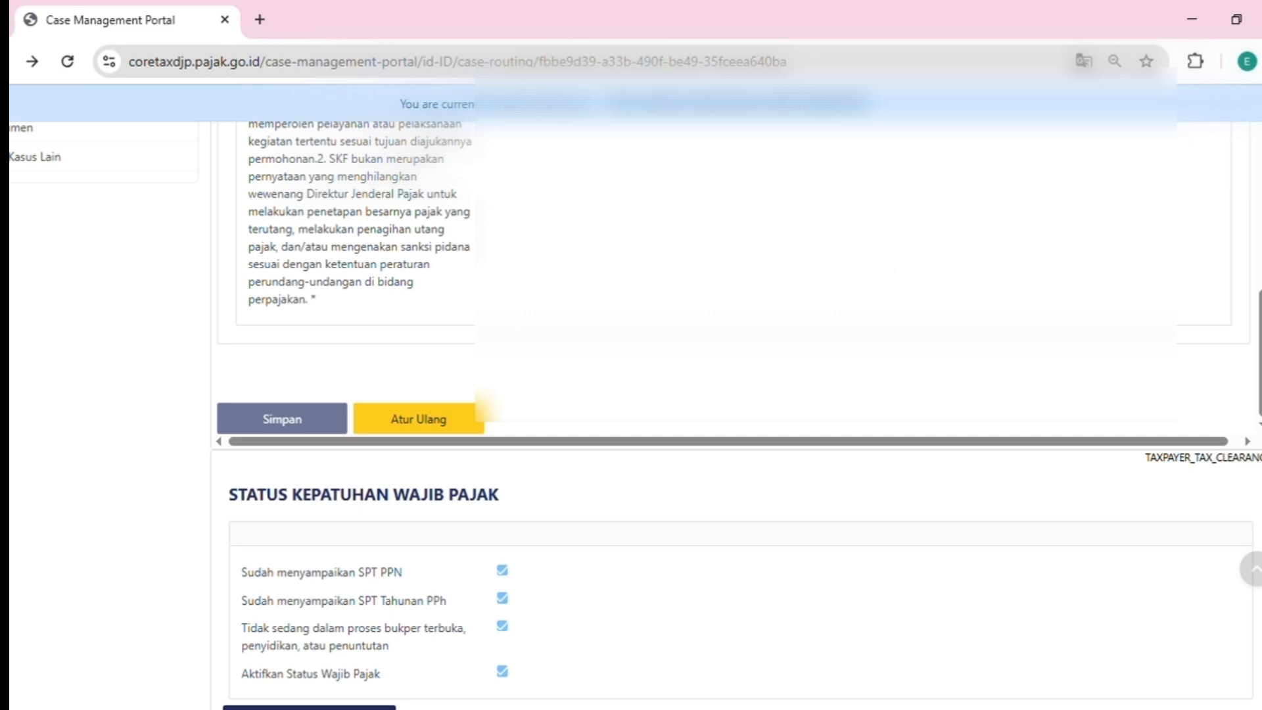
scroll(723, 276, up, 4)
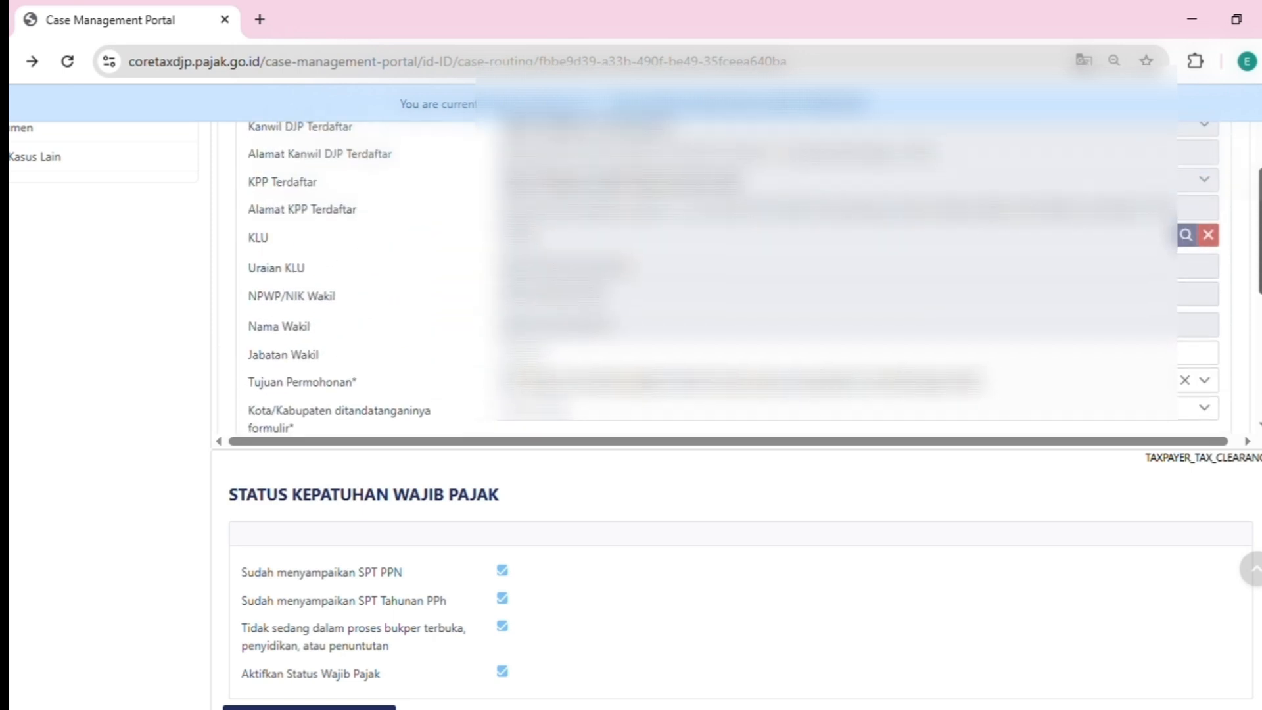
scroll(526, 414, down, 5)
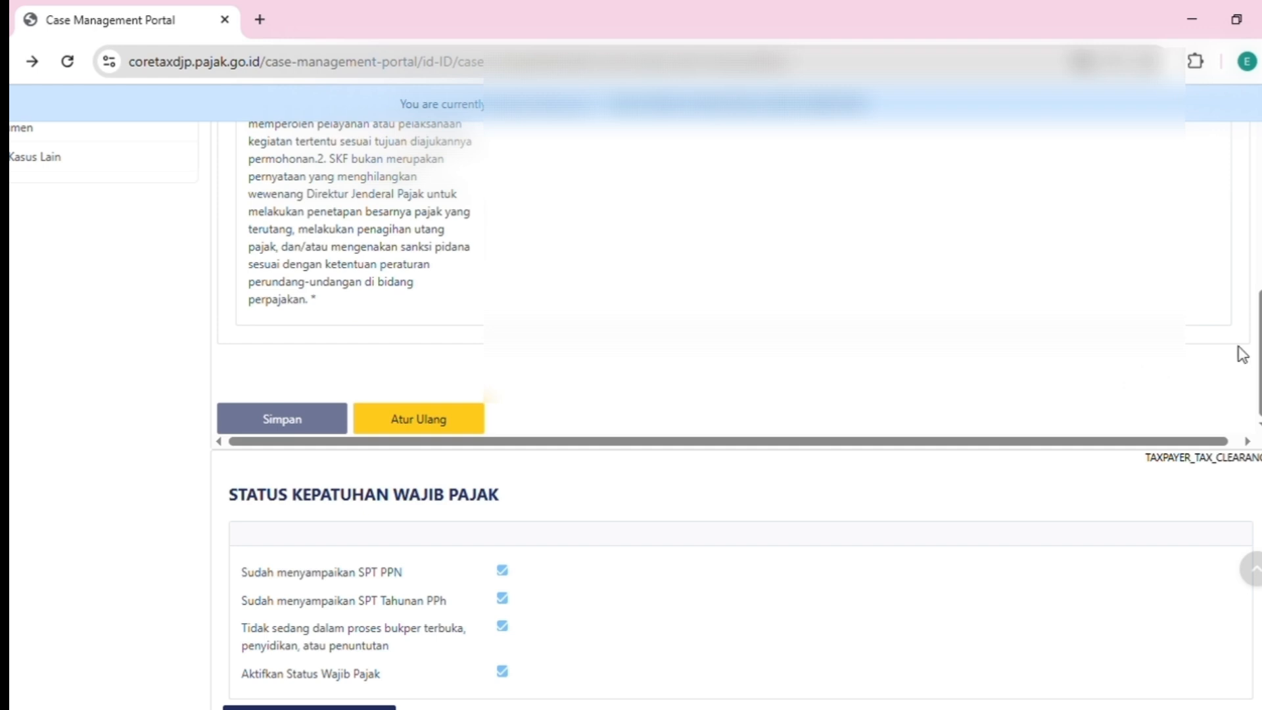
scroll(723, 277, up, 5)
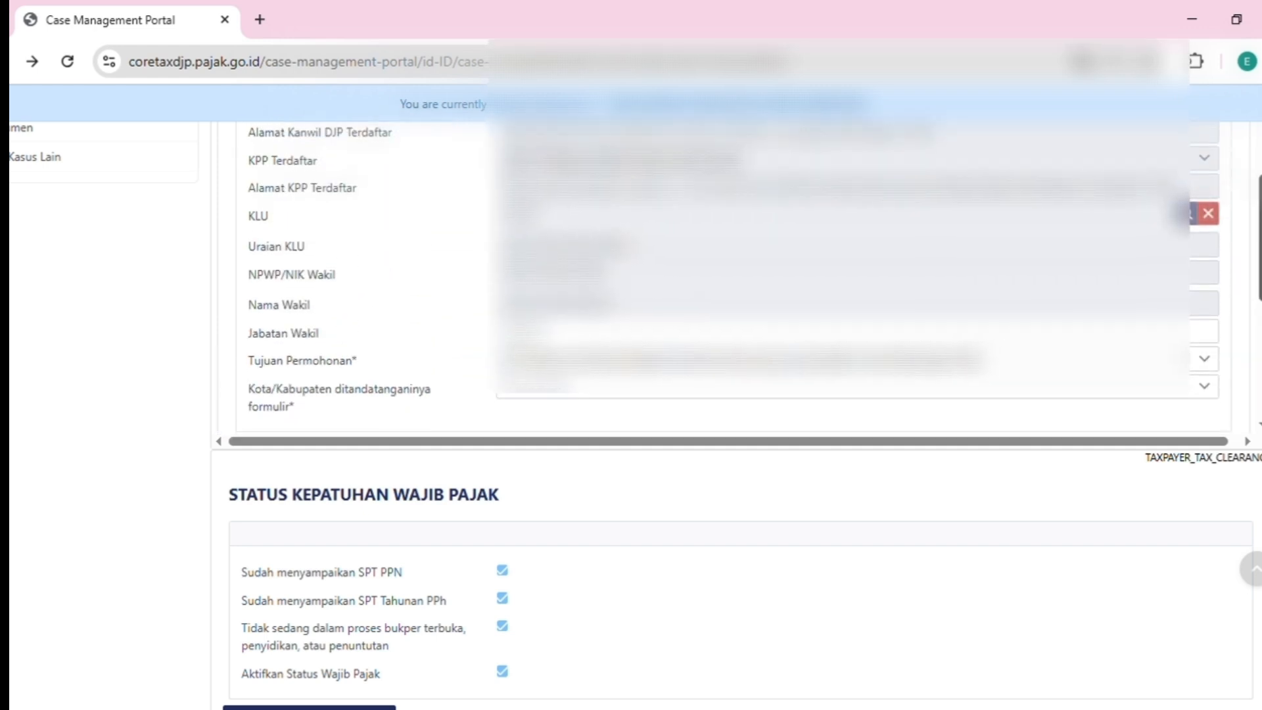
- Set the signing city to KOTA TANGERANG SELATAN and save the SKF request form
click(1213, 395)
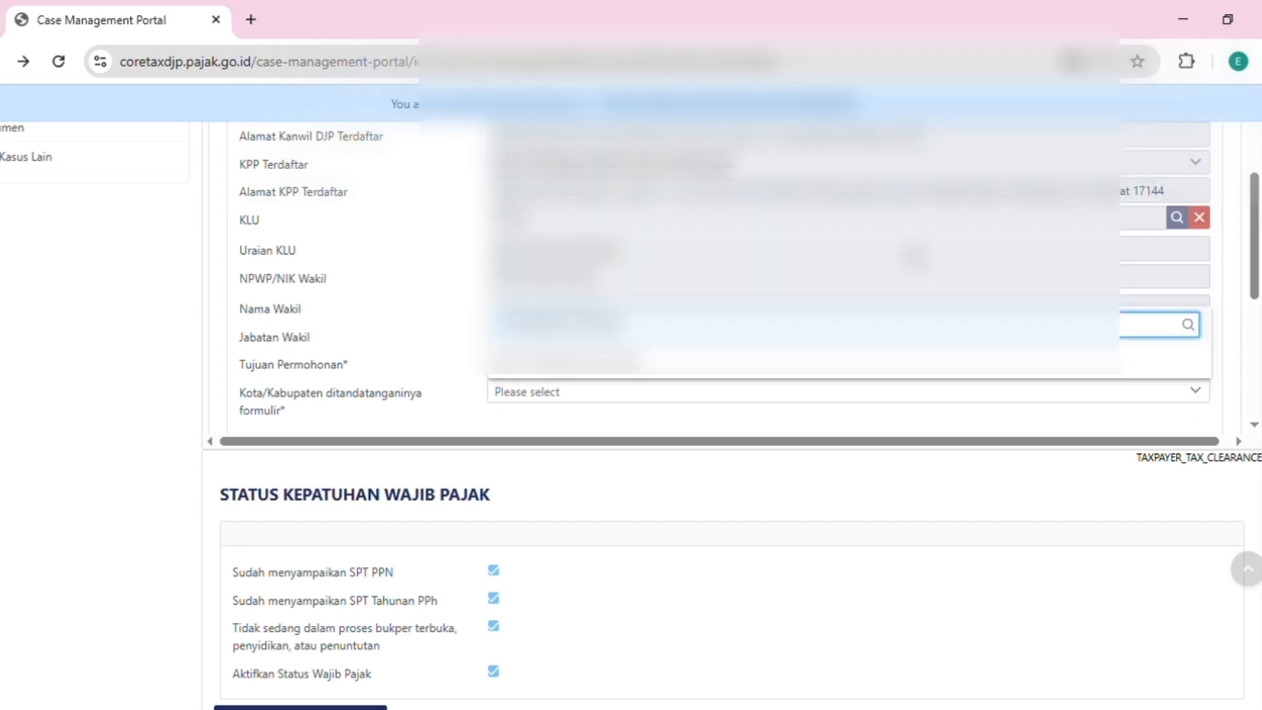
click(596, 372)
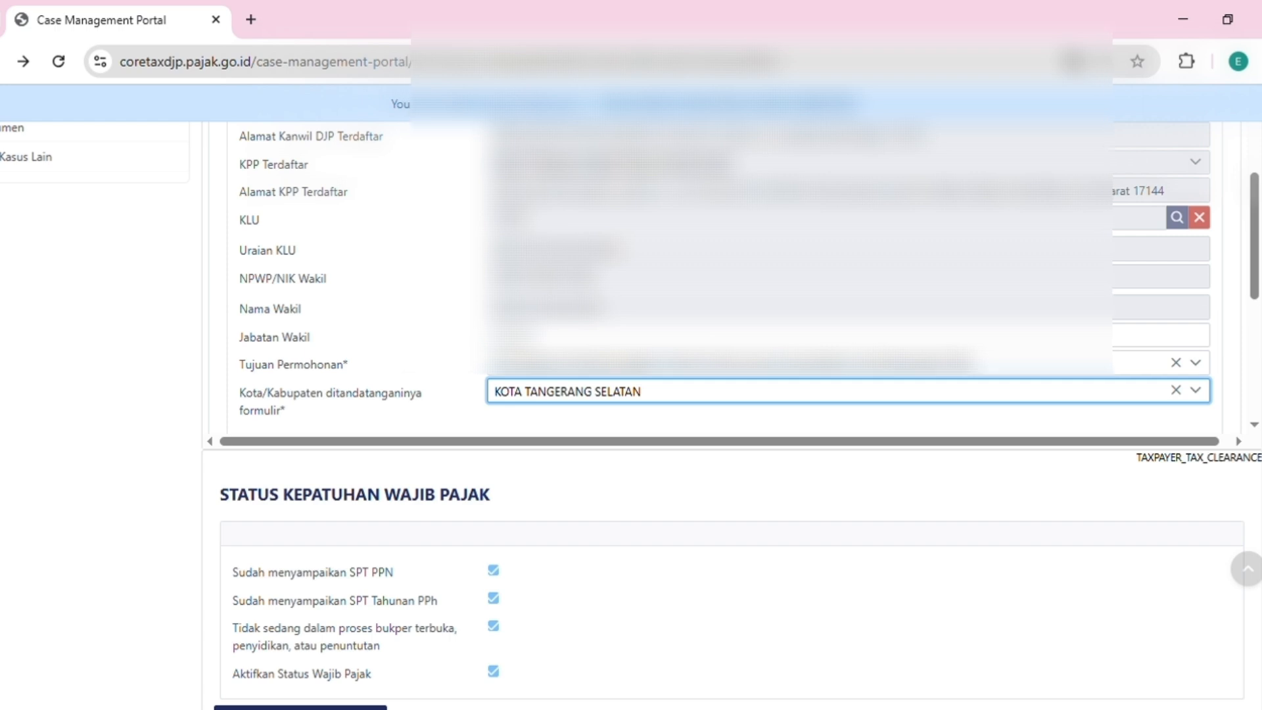
drag(1256, 290, 1255, 414)
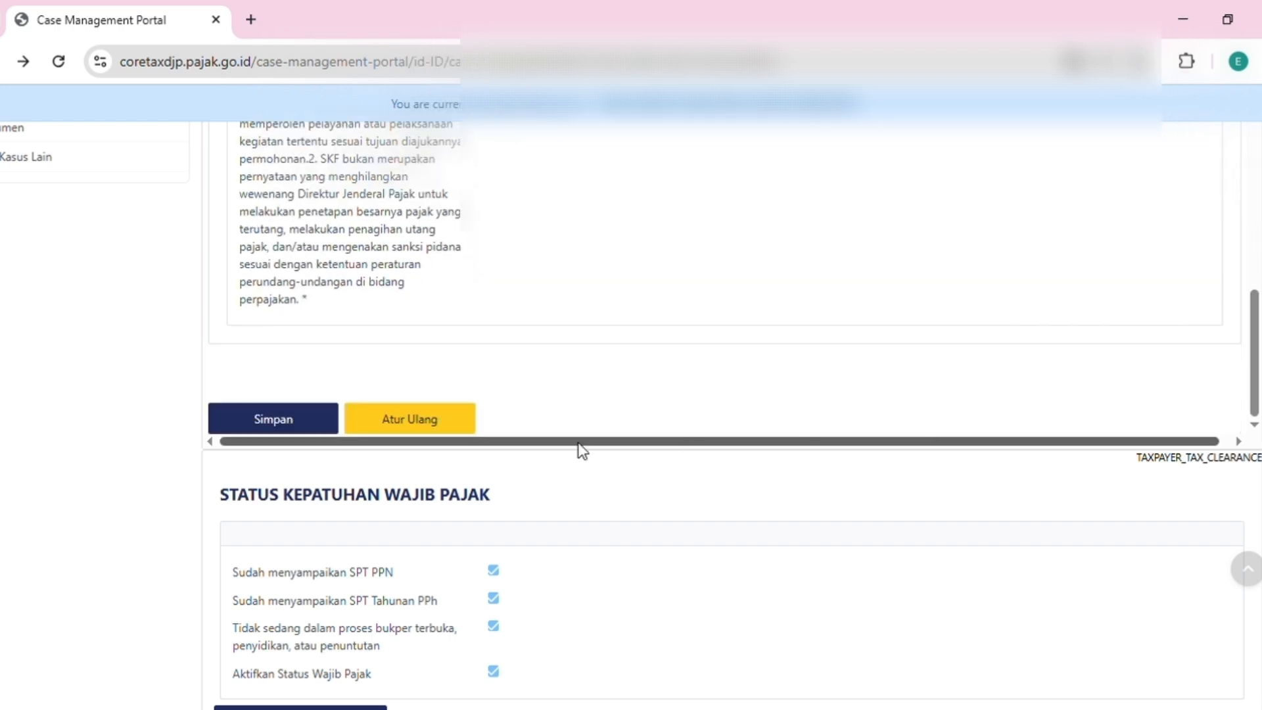
click(322, 424)
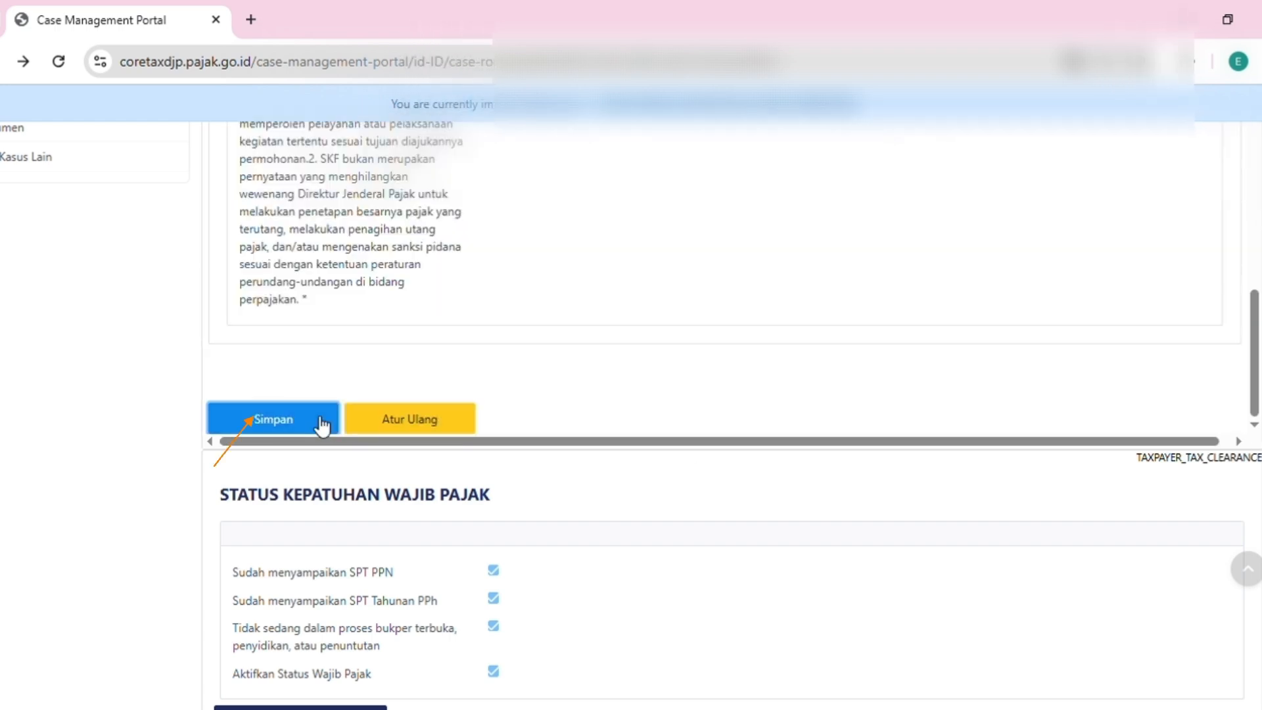
- Refresh Pemenuhan Kewajiban Perpajakan repeatedly until all four compliance checks show as met
scroll(723, 394, down, 3)
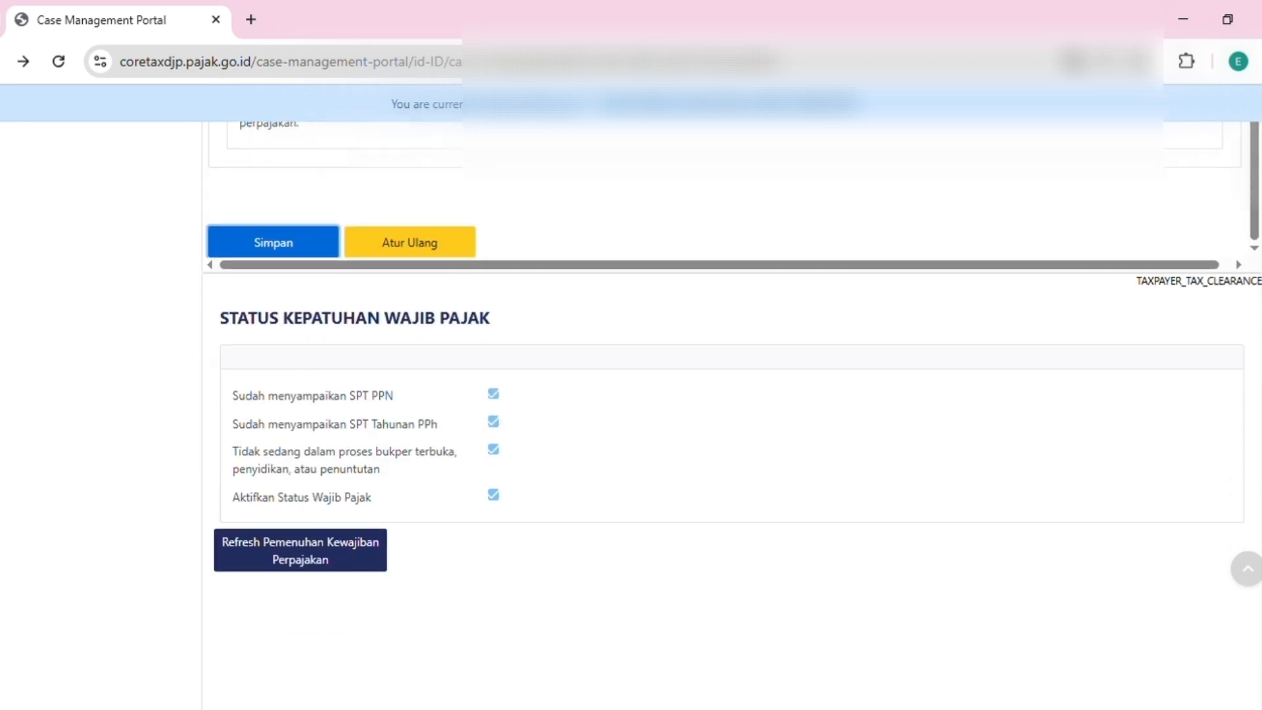
scroll(578, 421, down, 2)
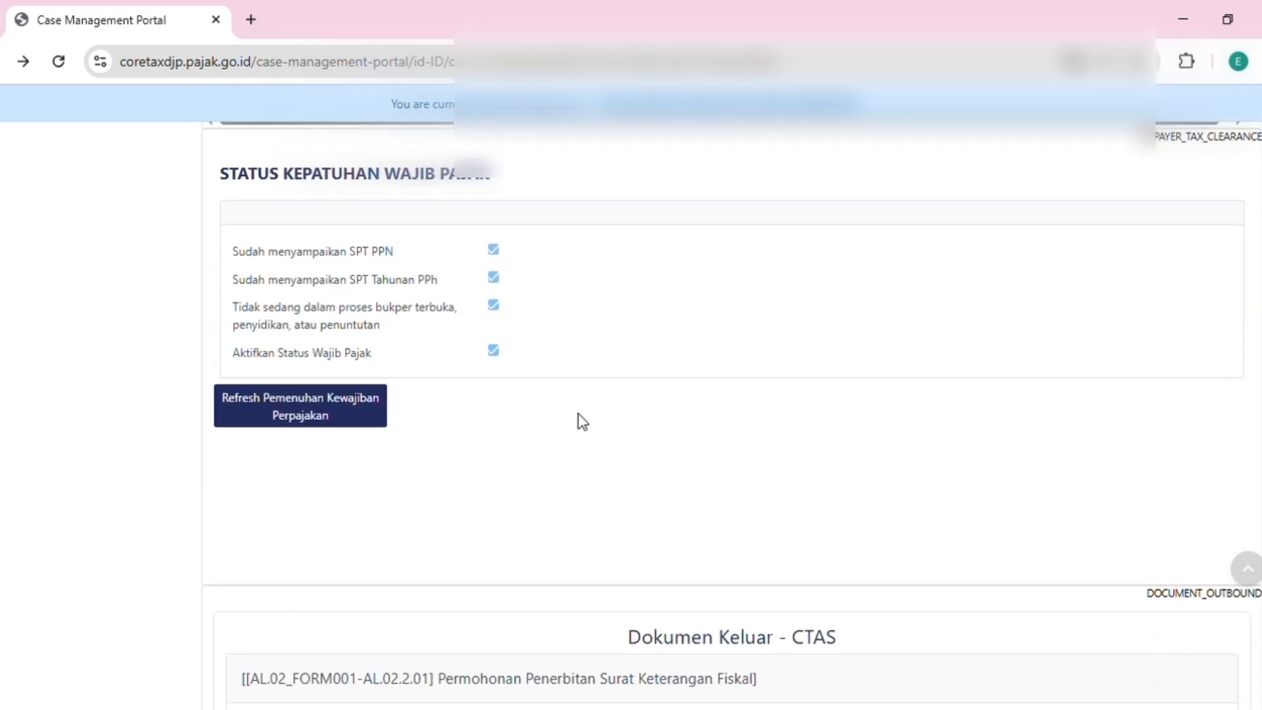
click(323, 419)
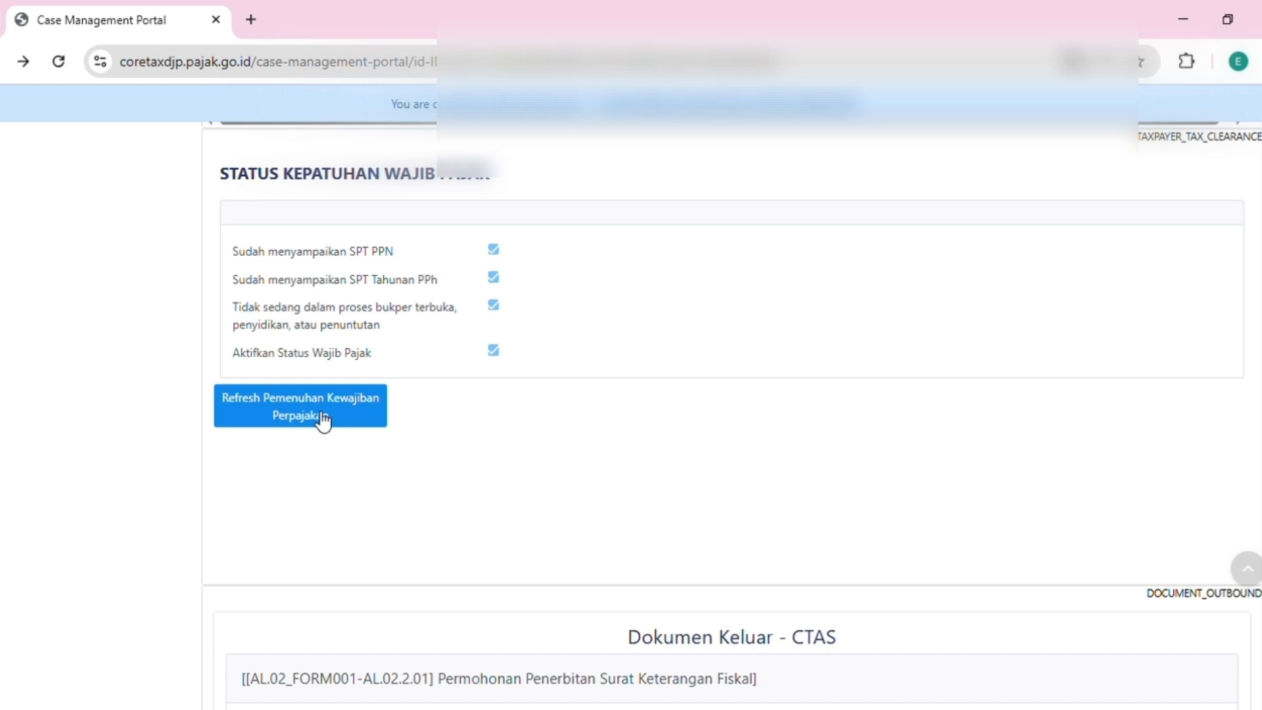
click(324, 420)
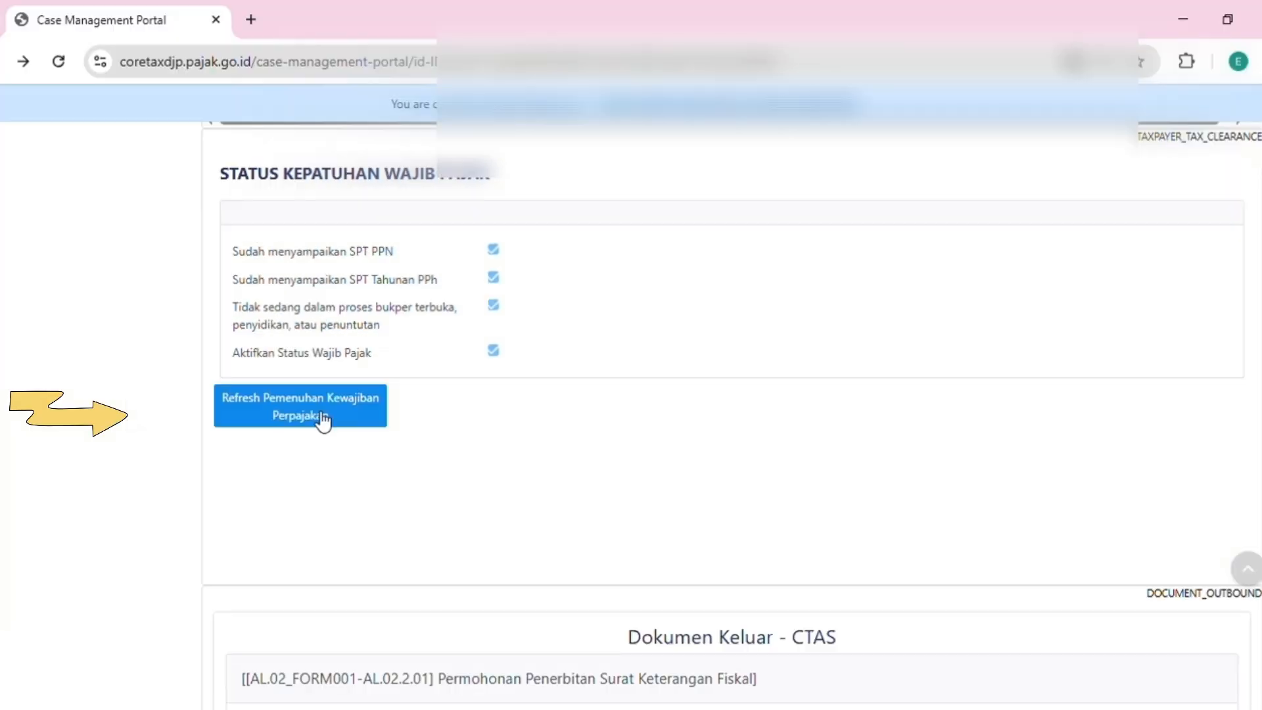
click(264, 426)
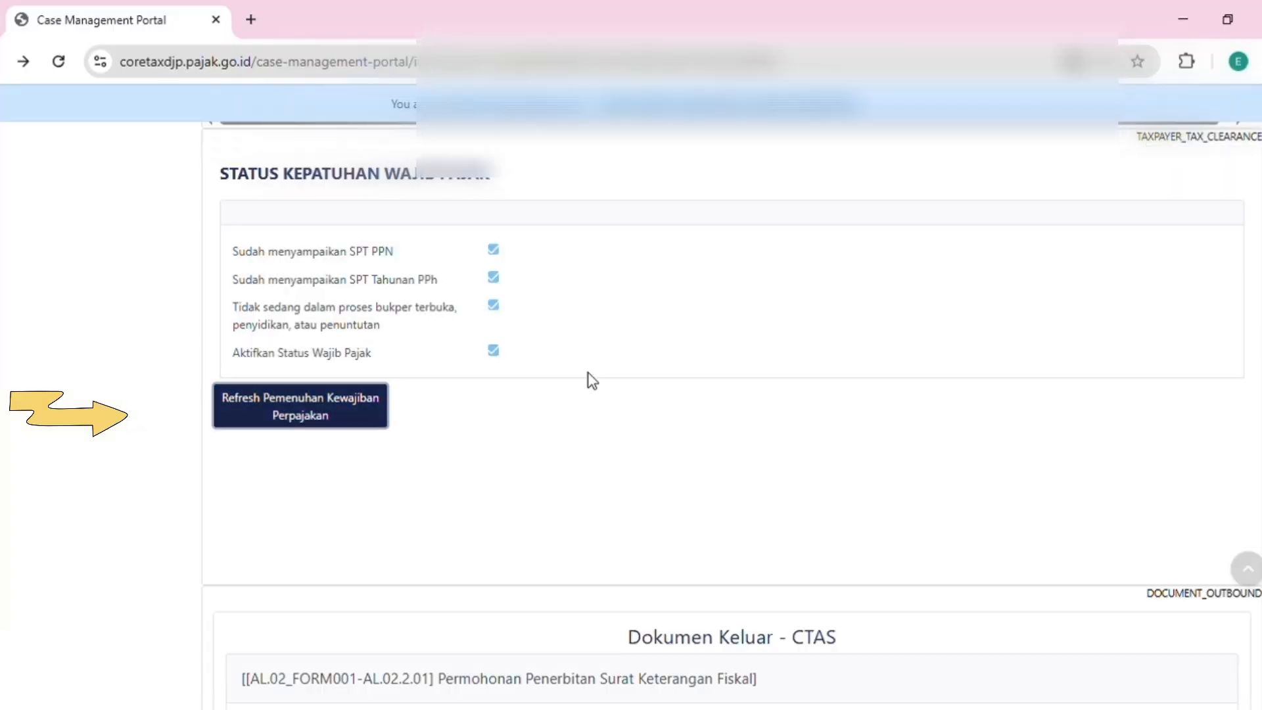
- Begin generating the request document PDF with document classification Biasa
scroll(739, 379, down, 5)
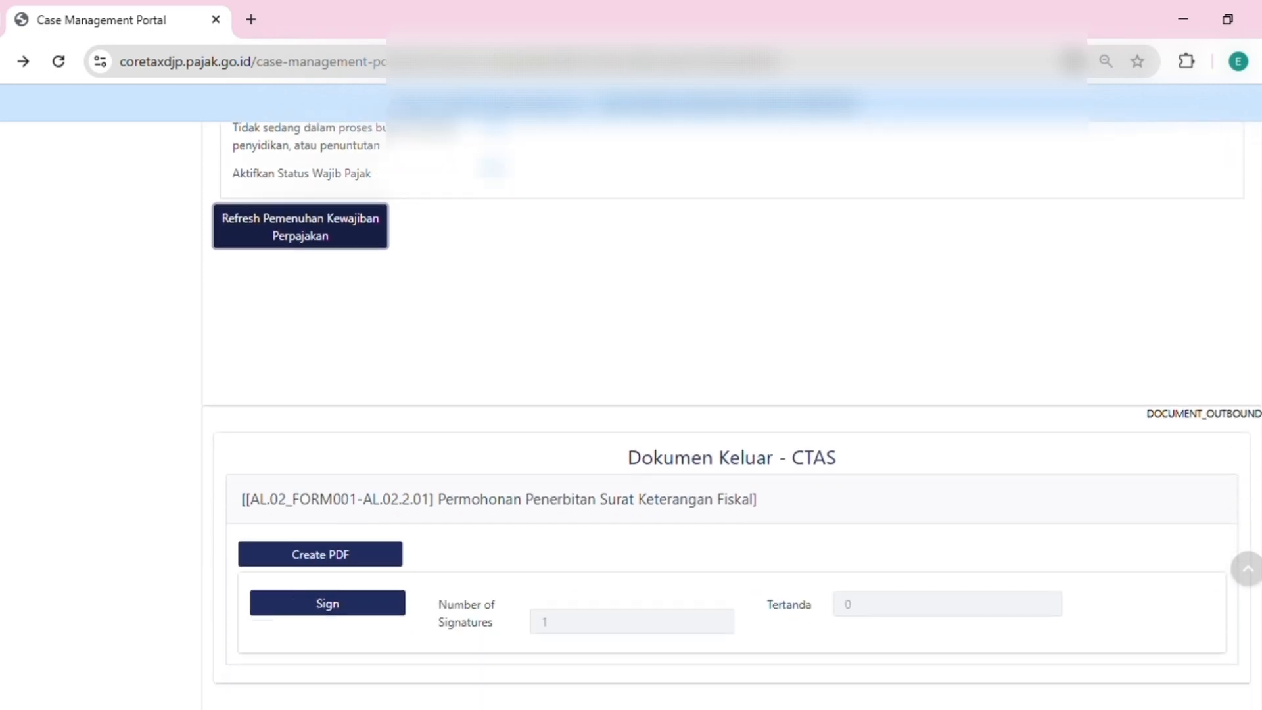
click(383, 399)
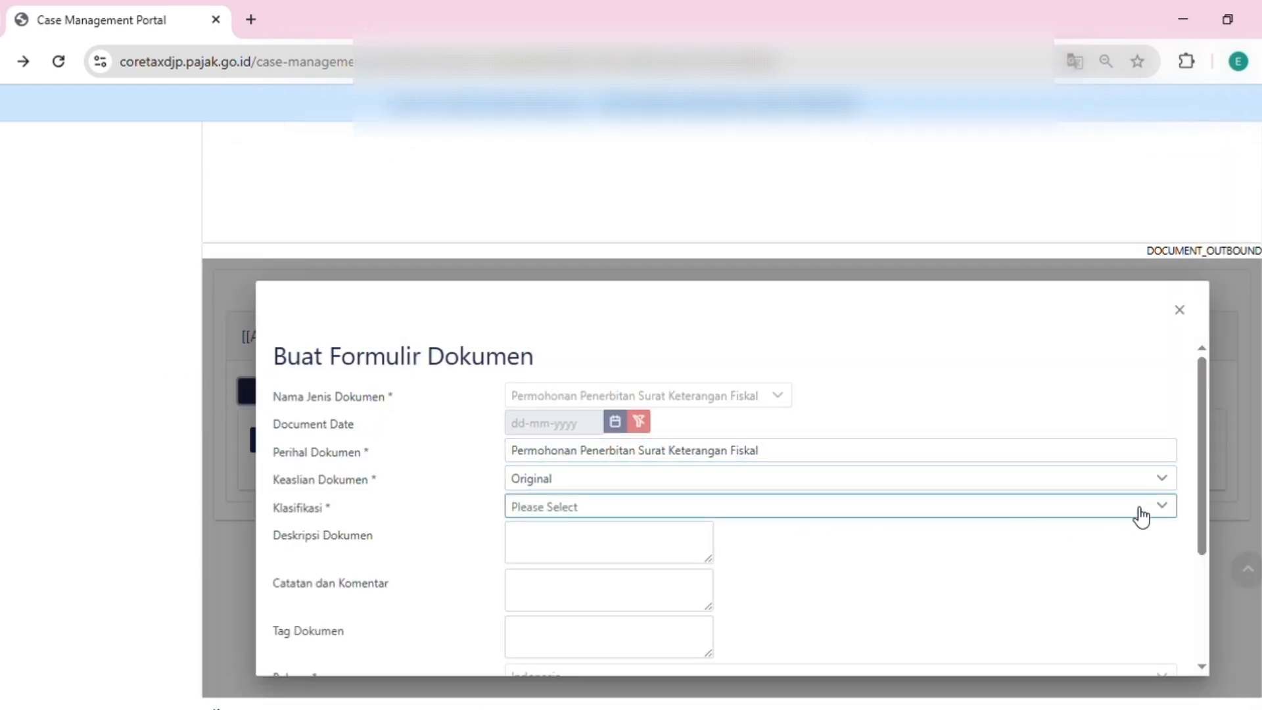
click(1168, 517)
click(1113, 552)
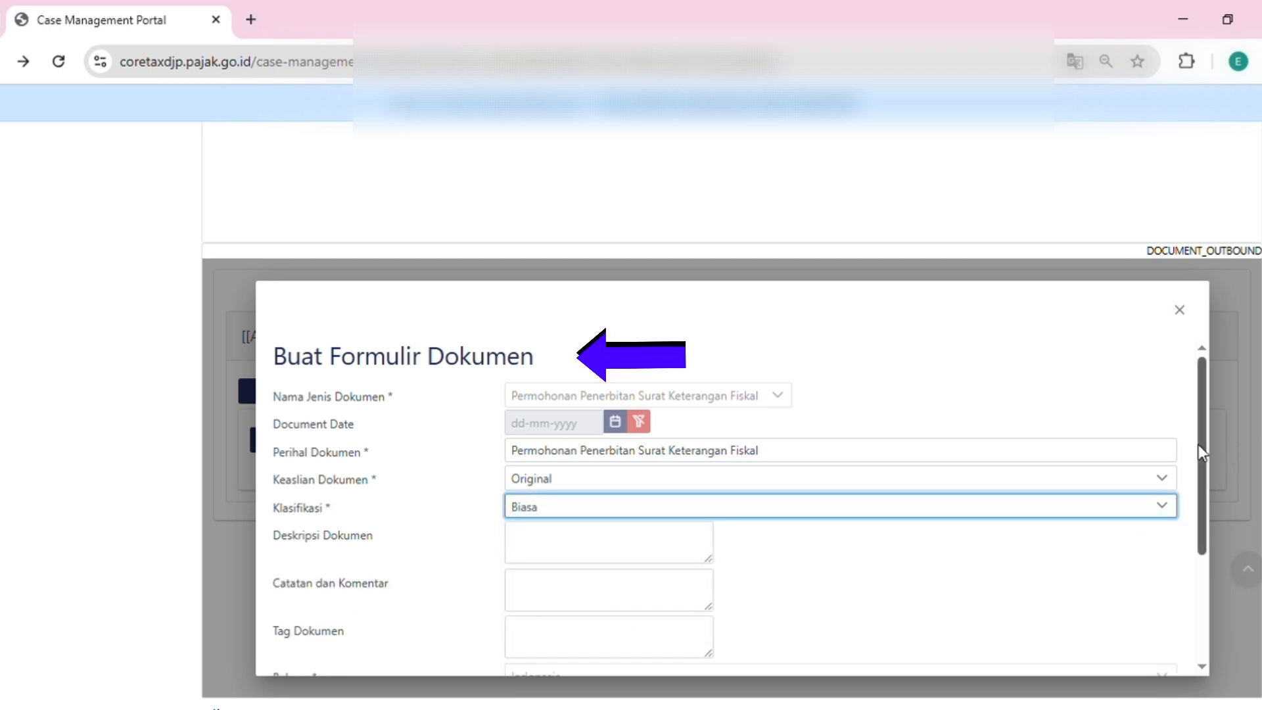
drag(1198, 444, 1217, 551)
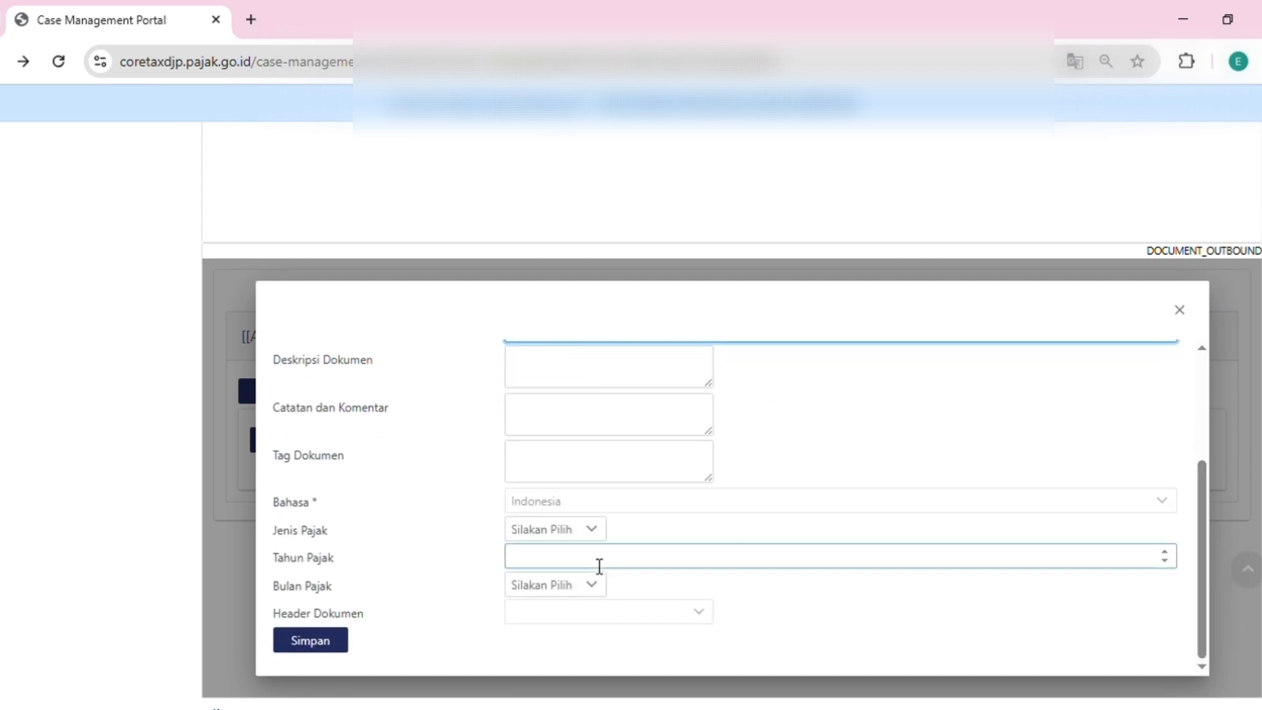
- Set Bulan Pajak to Mei and save to generate the SKF application PDF
click(600, 531)
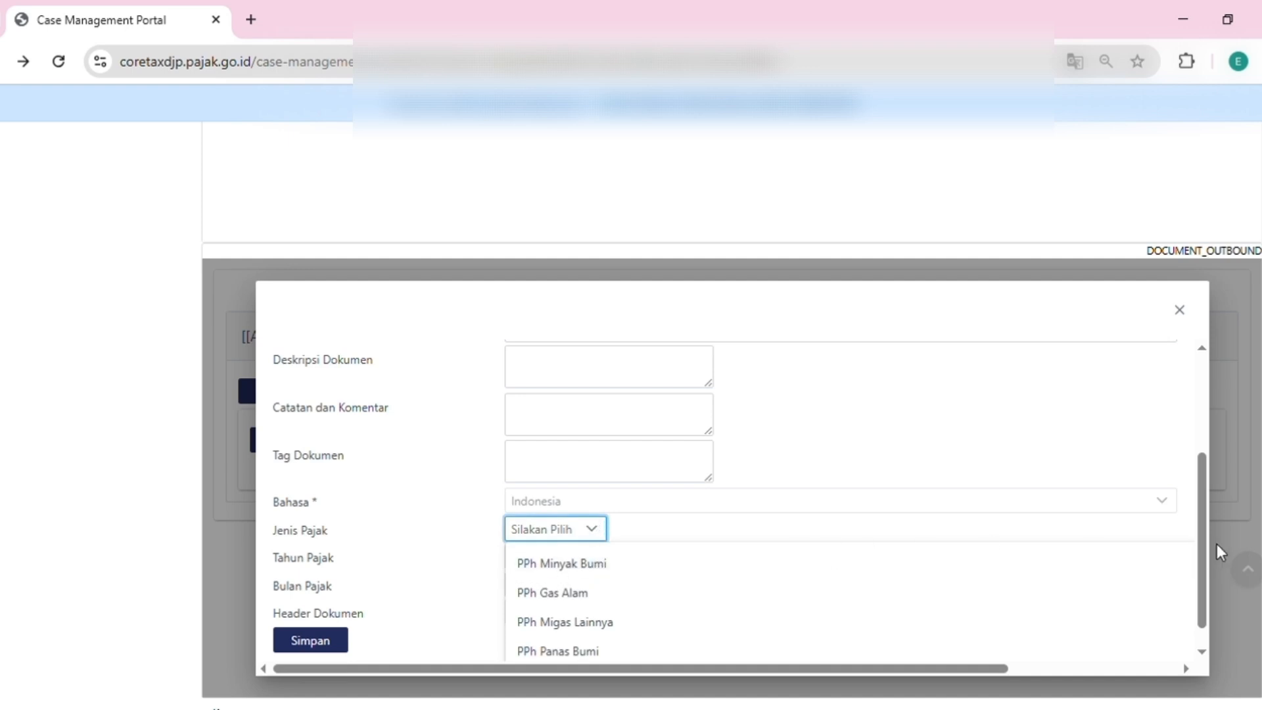
click(1200, 555)
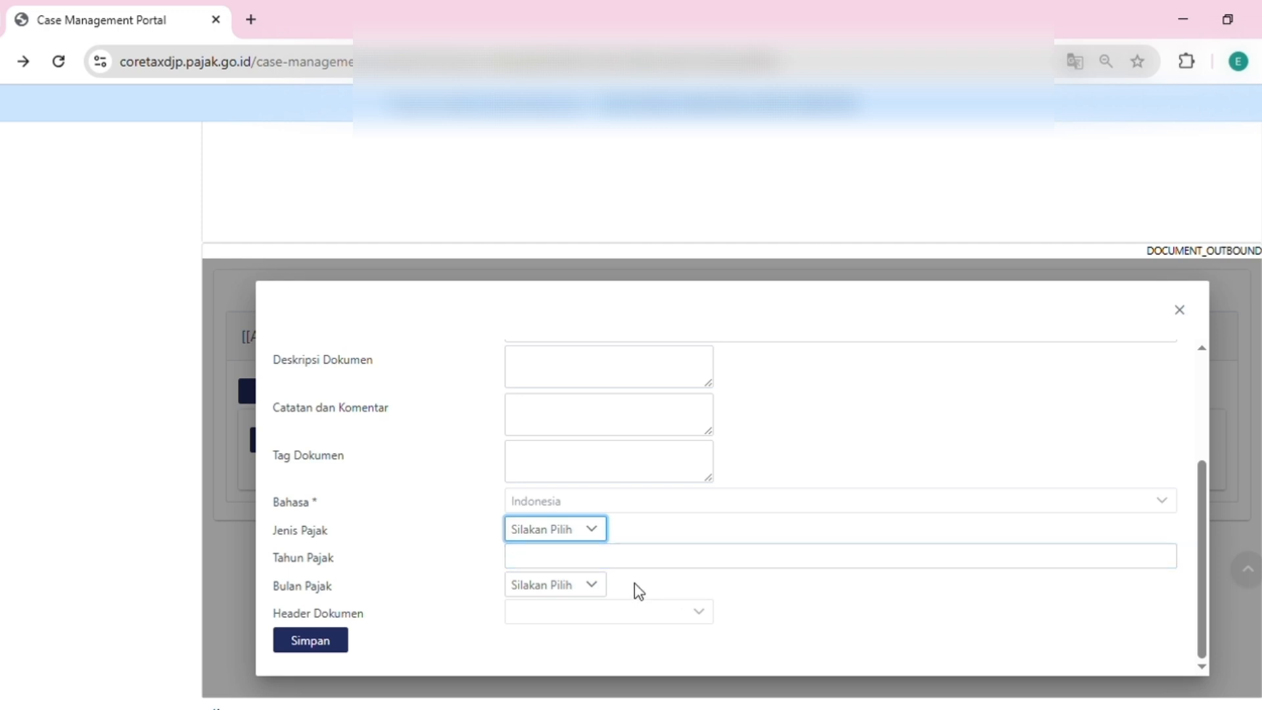
click(595, 586)
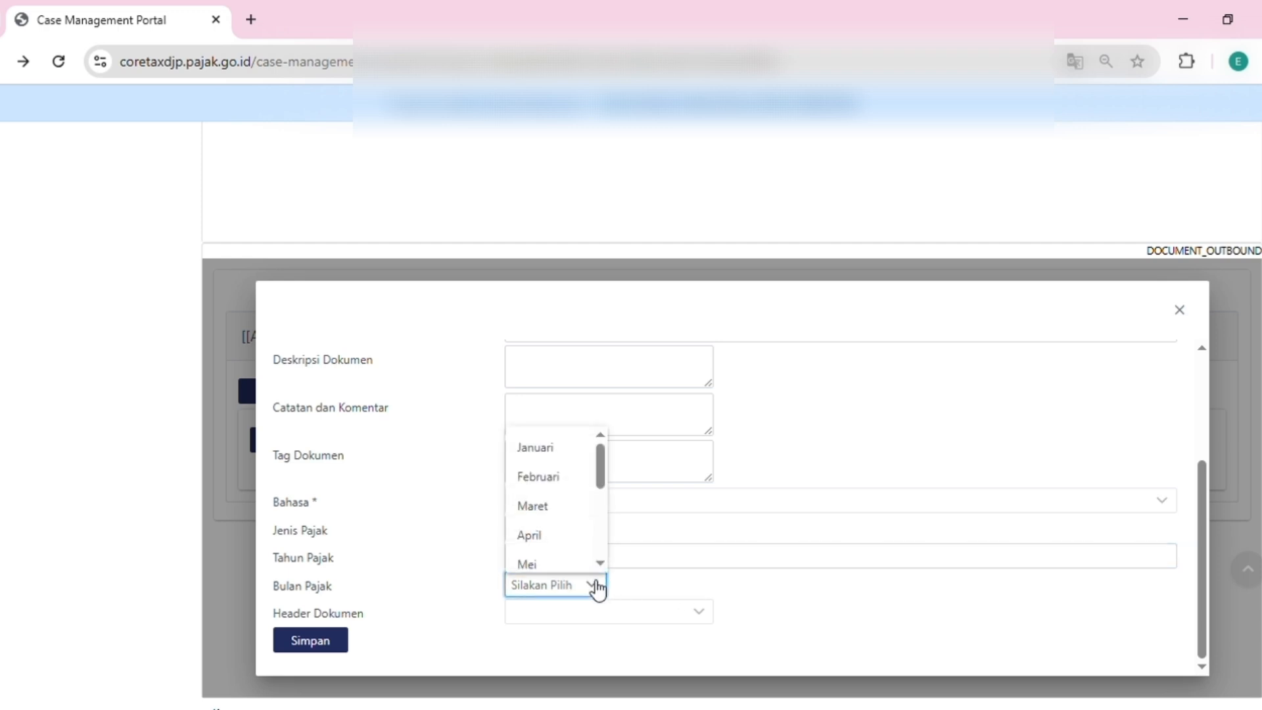
click(570, 566)
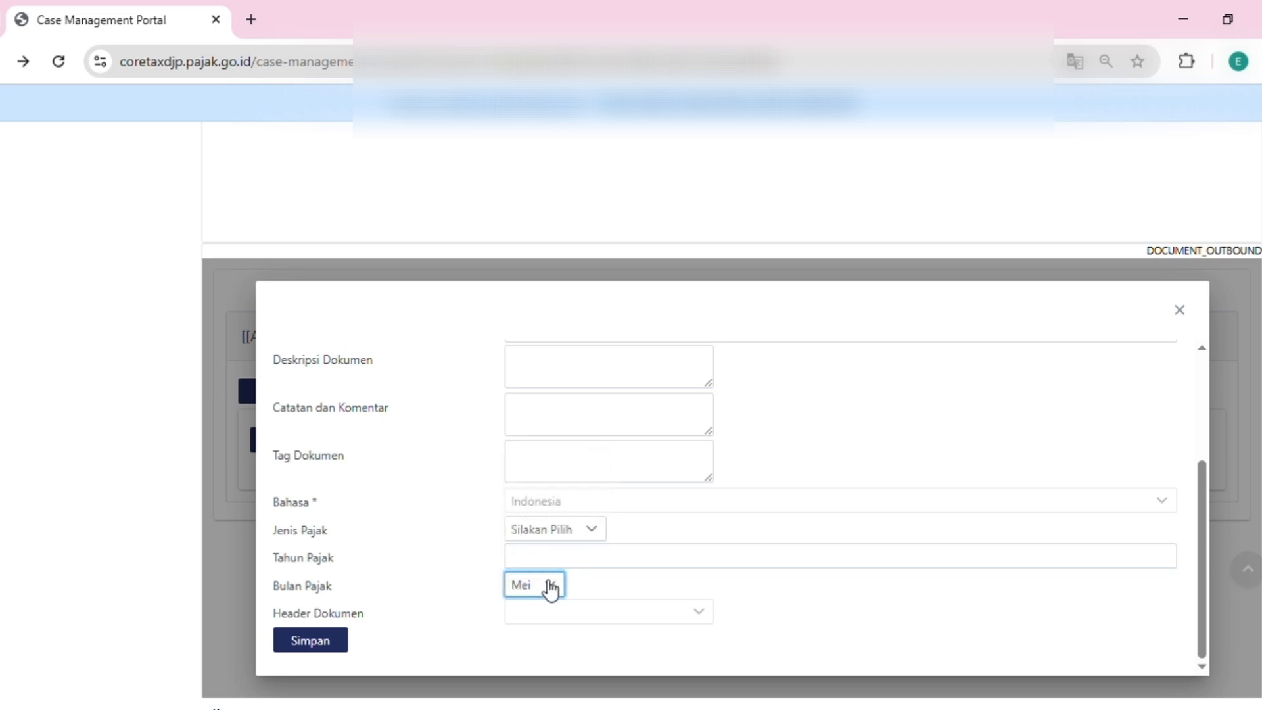
click(562, 593)
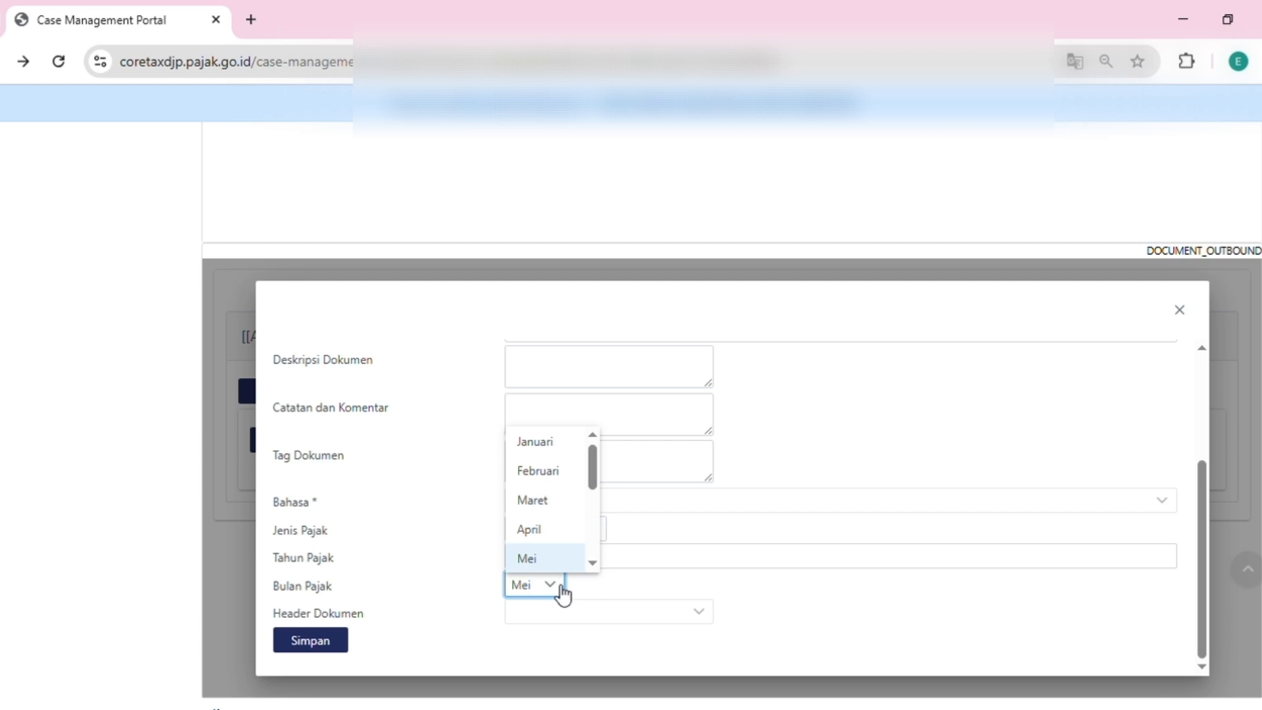
click(466, 577)
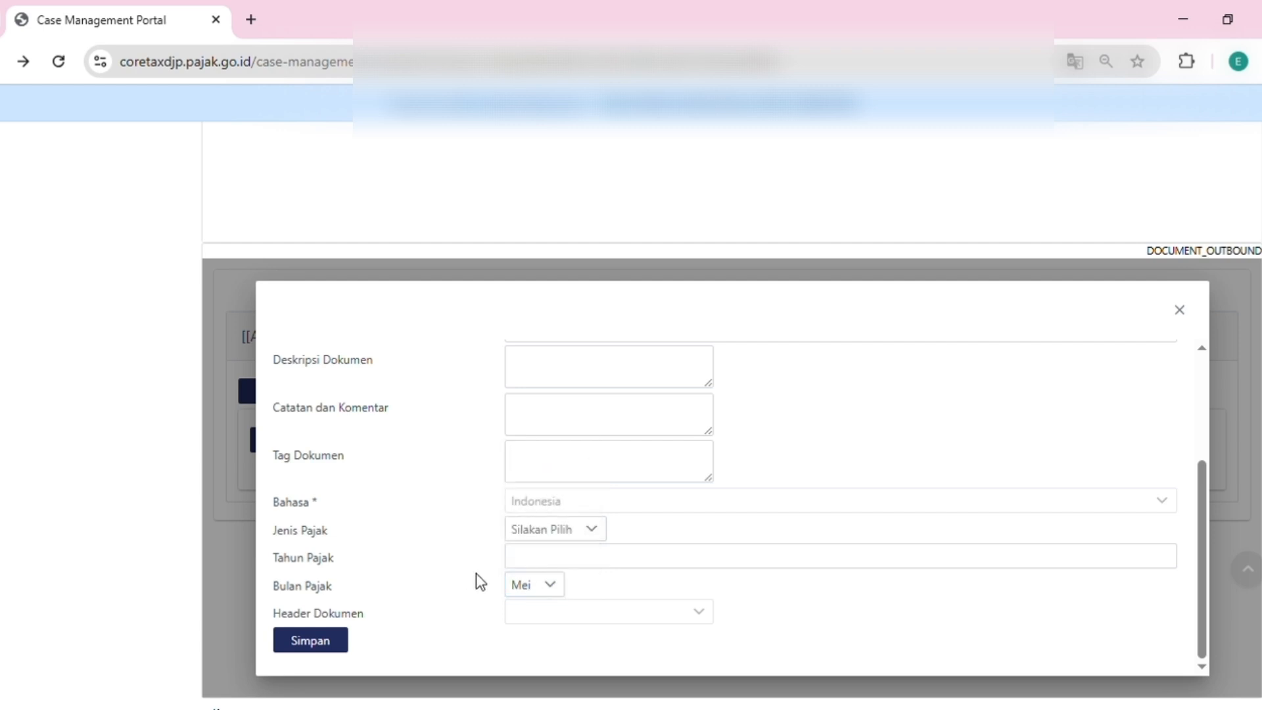
click(342, 642)
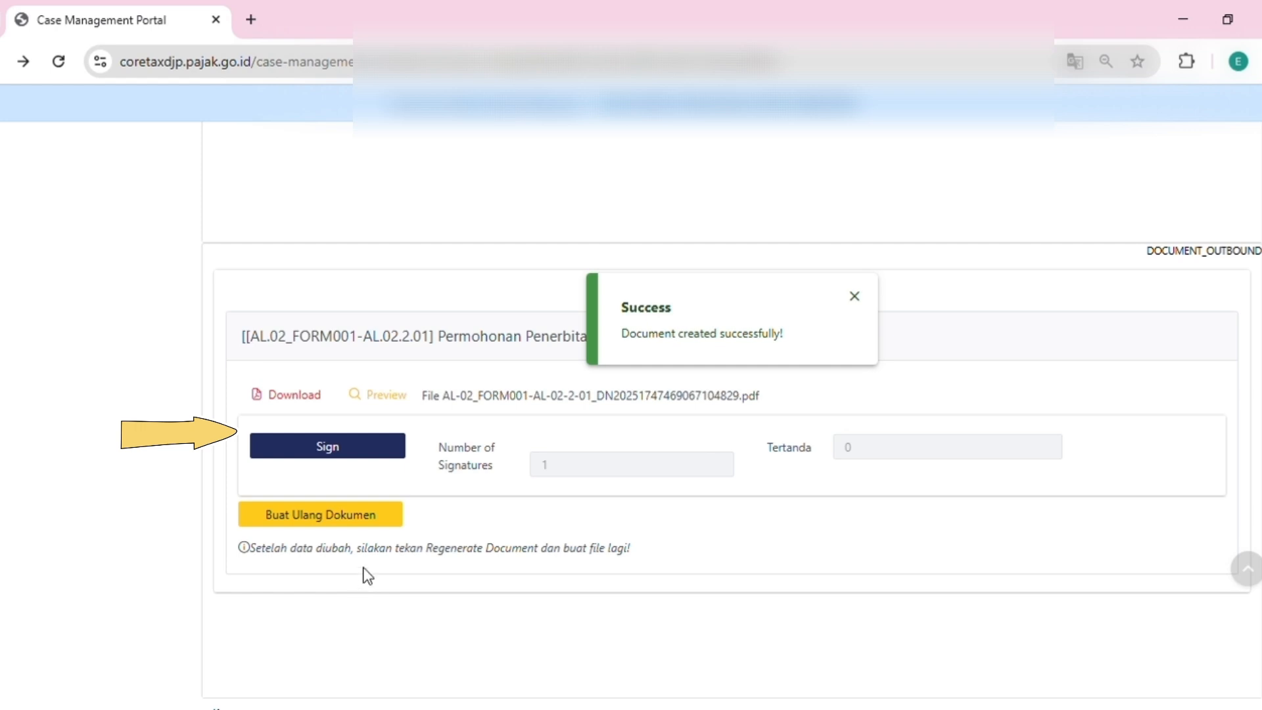
- Sign the SKF application with the corrected signer password, reaching 1 of 1 signatures
click(369, 445)
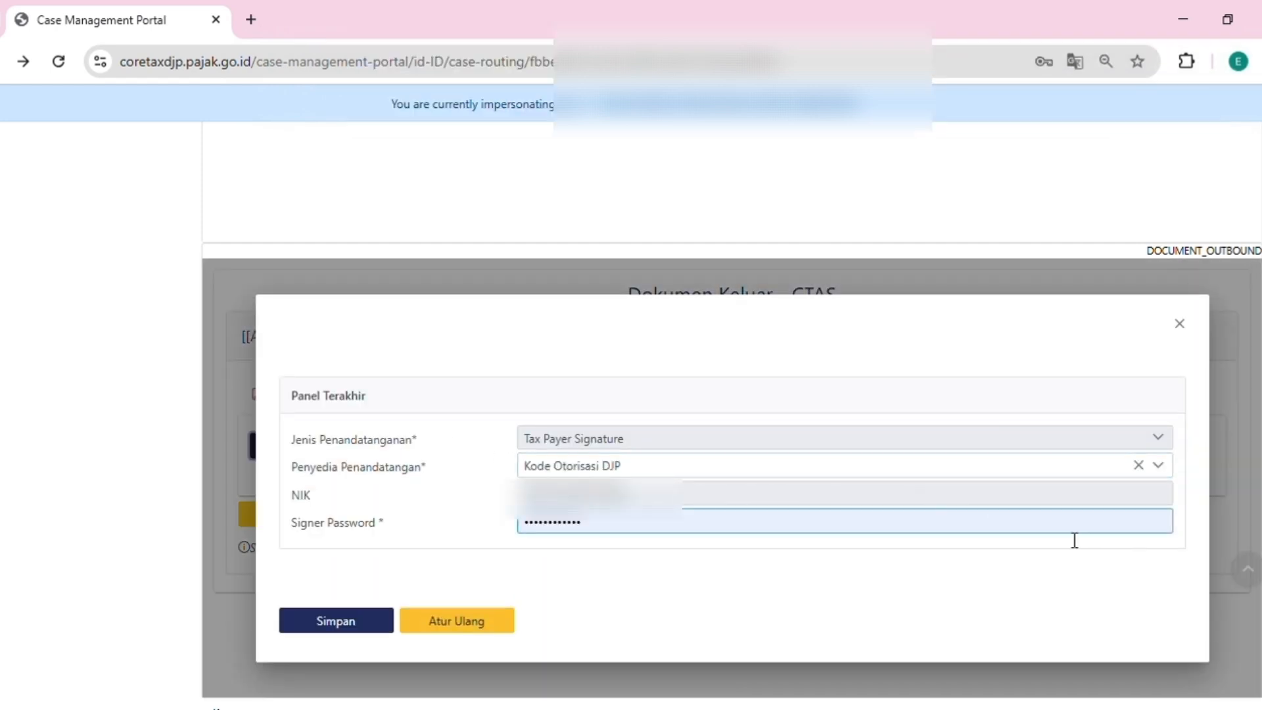
click(632, 533)
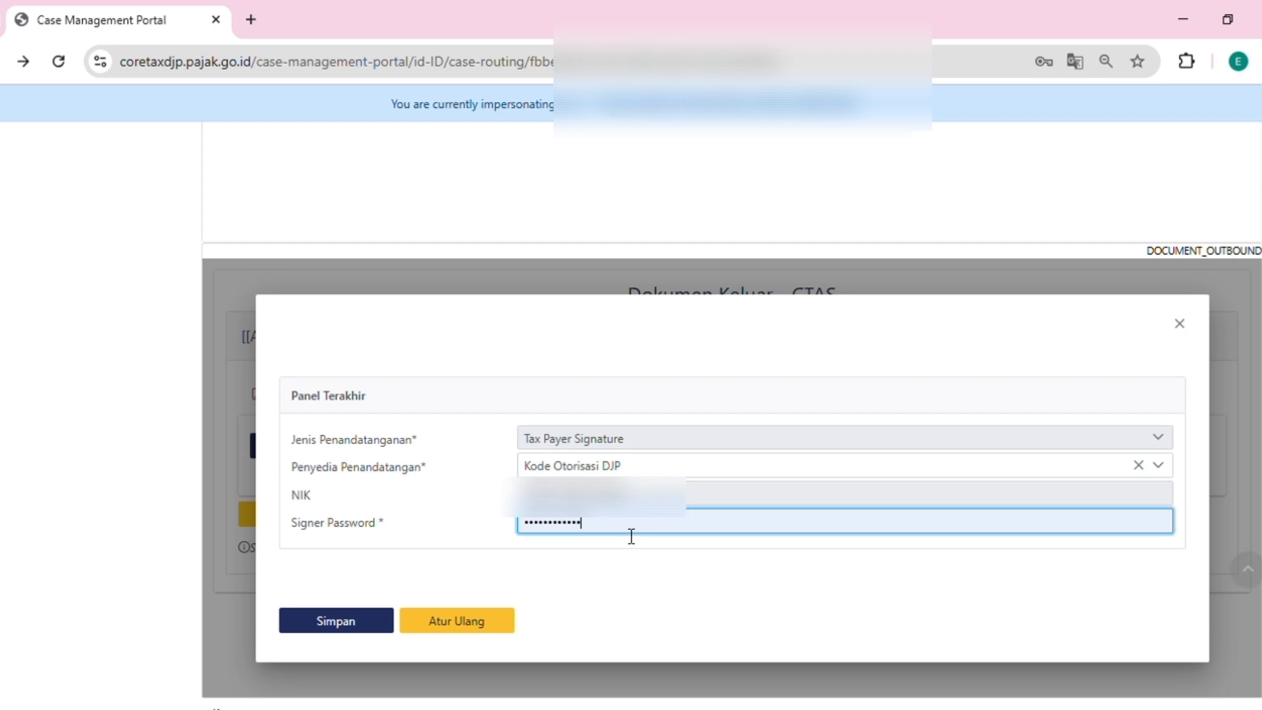
key(BackSpace)
key(BackSpace)
key(BackSpace)
key(BackSpace)
key(BackSpace)
key(BackSpace)
key(BackSpace)
key(BackSpace)
key(BackSpace)
key(BackSpace)
key(BackSpace)
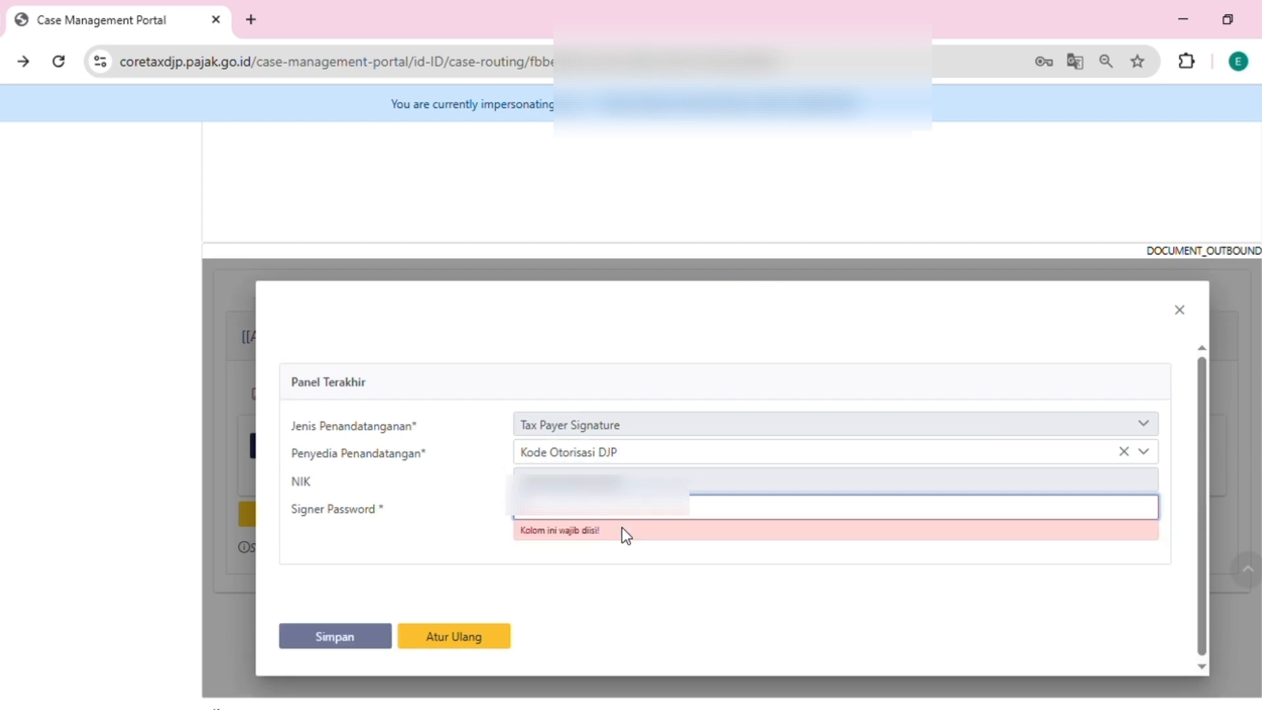
text(1)
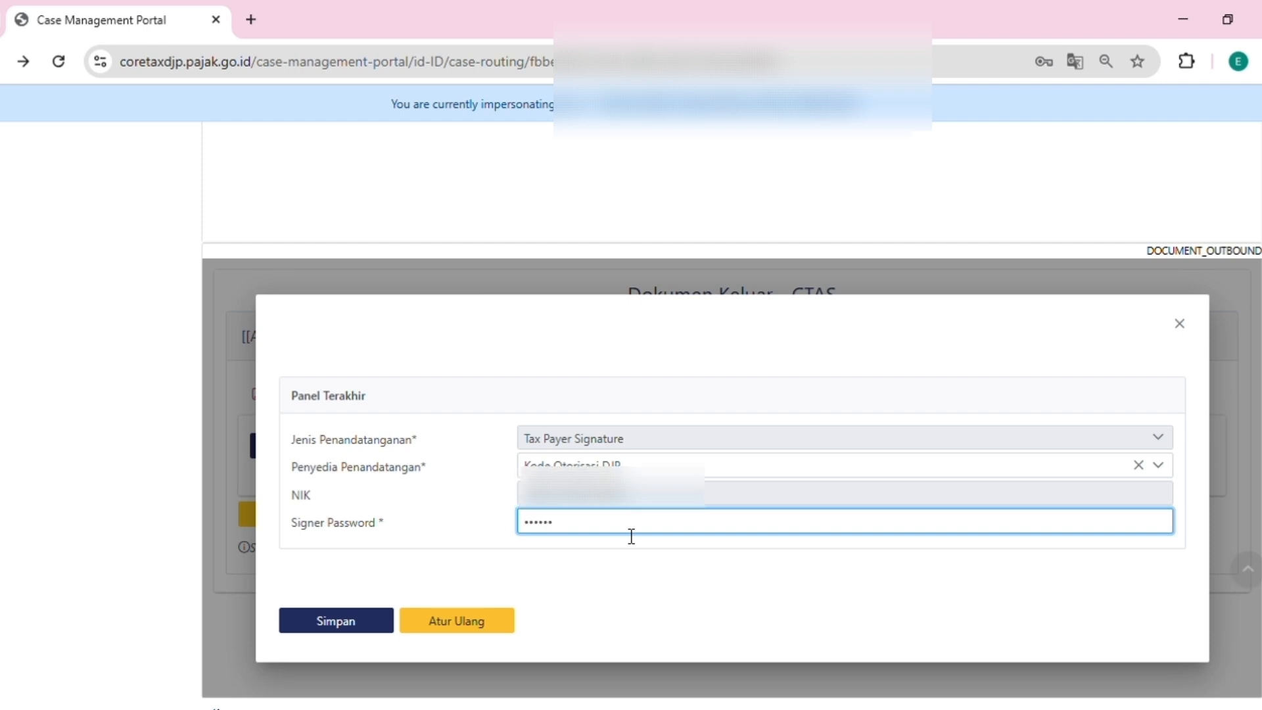
text(1)
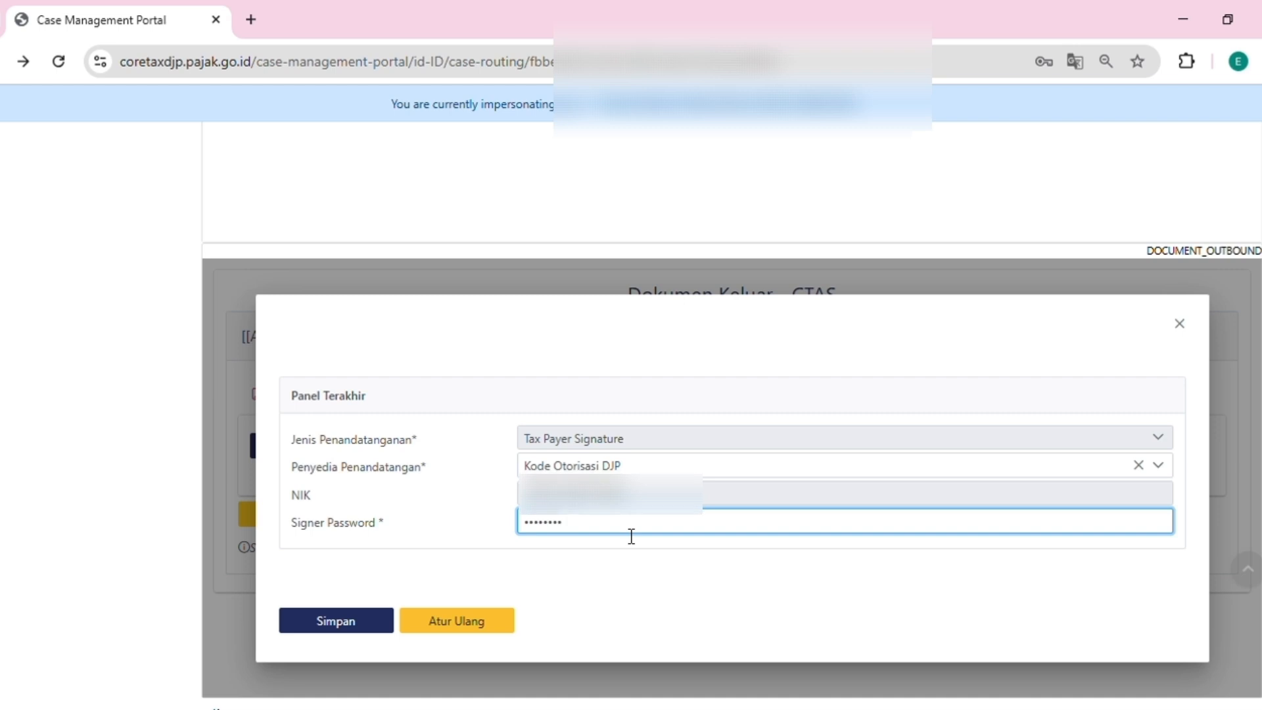
click(335, 614)
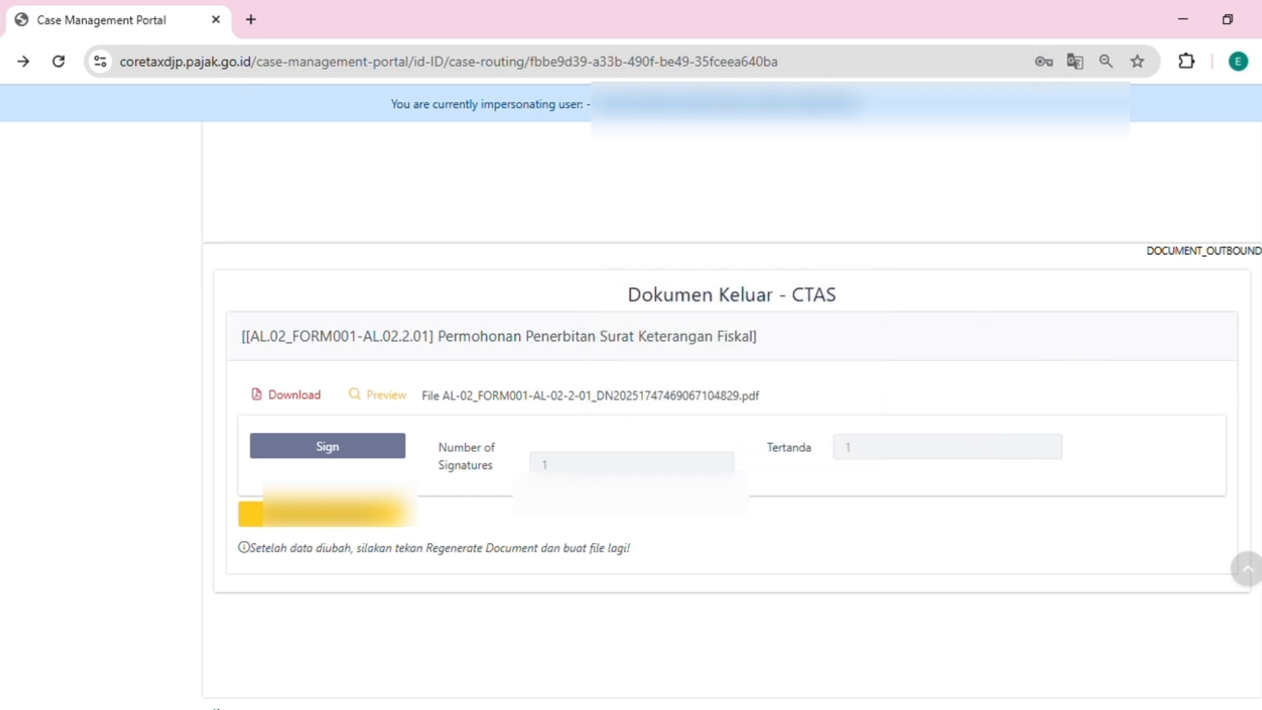
- Paste the protocol number into the Nomor Protokol field and submit the Fill Request step
scroll(729, 394, down, 5)
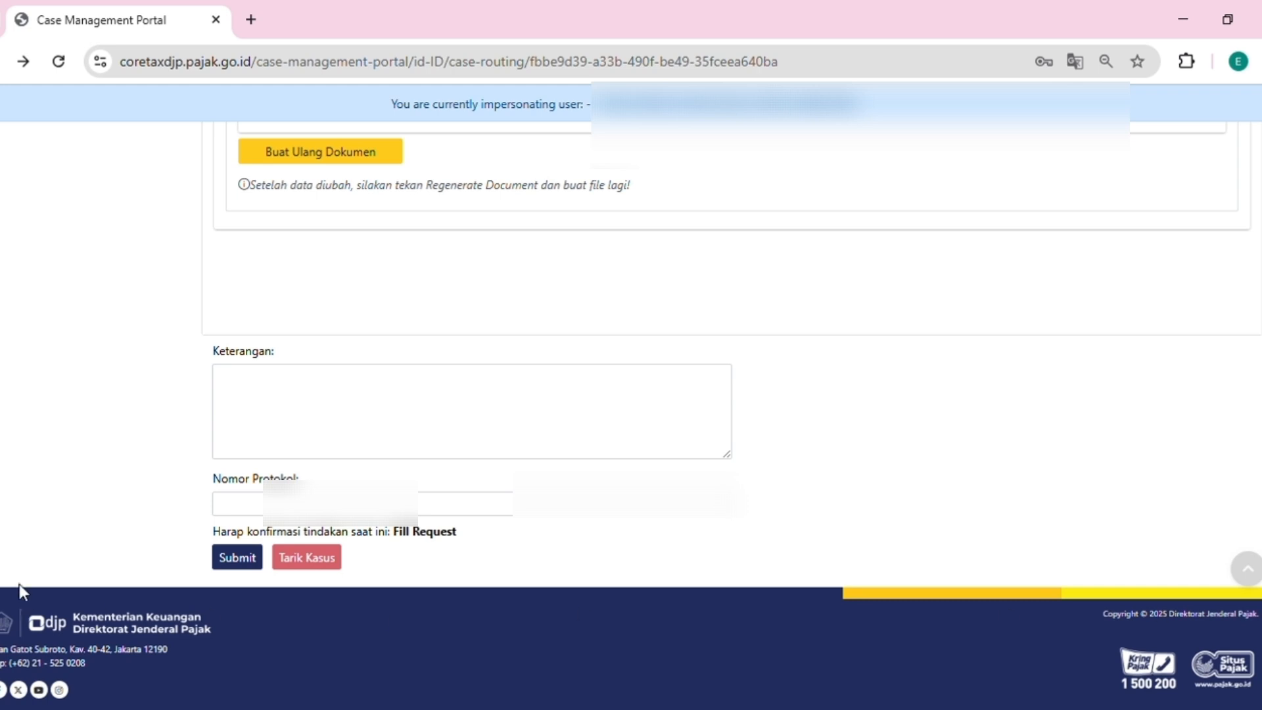
click(245, 504)
key(ctrl+v)
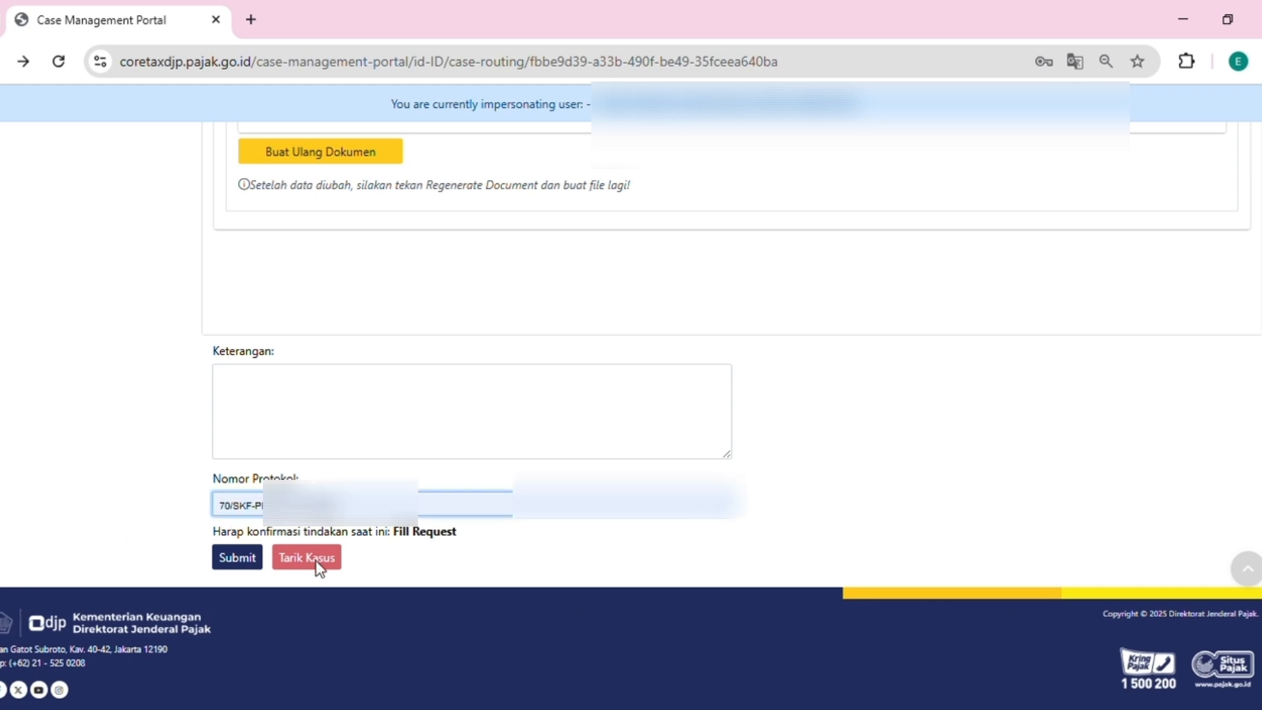
click(240, 559)
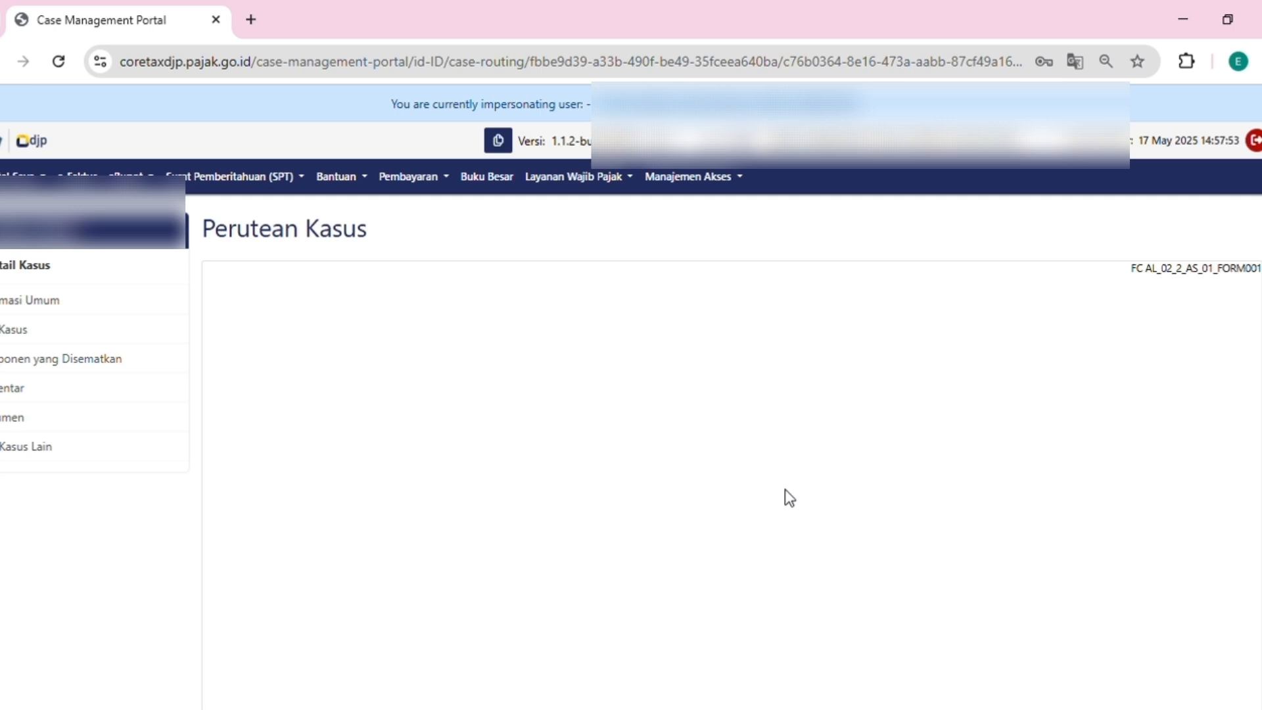
- Confirm the Generate Receipt Letter step with Lanjut at the bottom of the page
scroll(732, 461, down, 5)
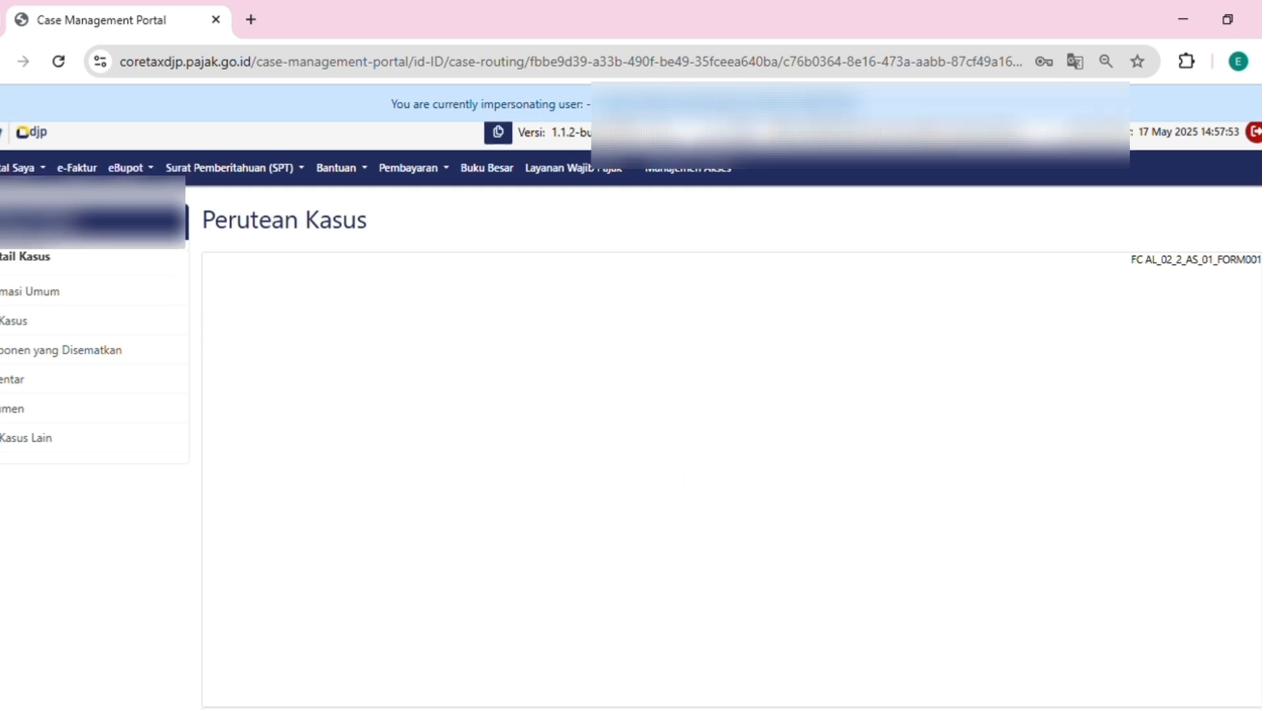
scroll(732, 395, down, 8)
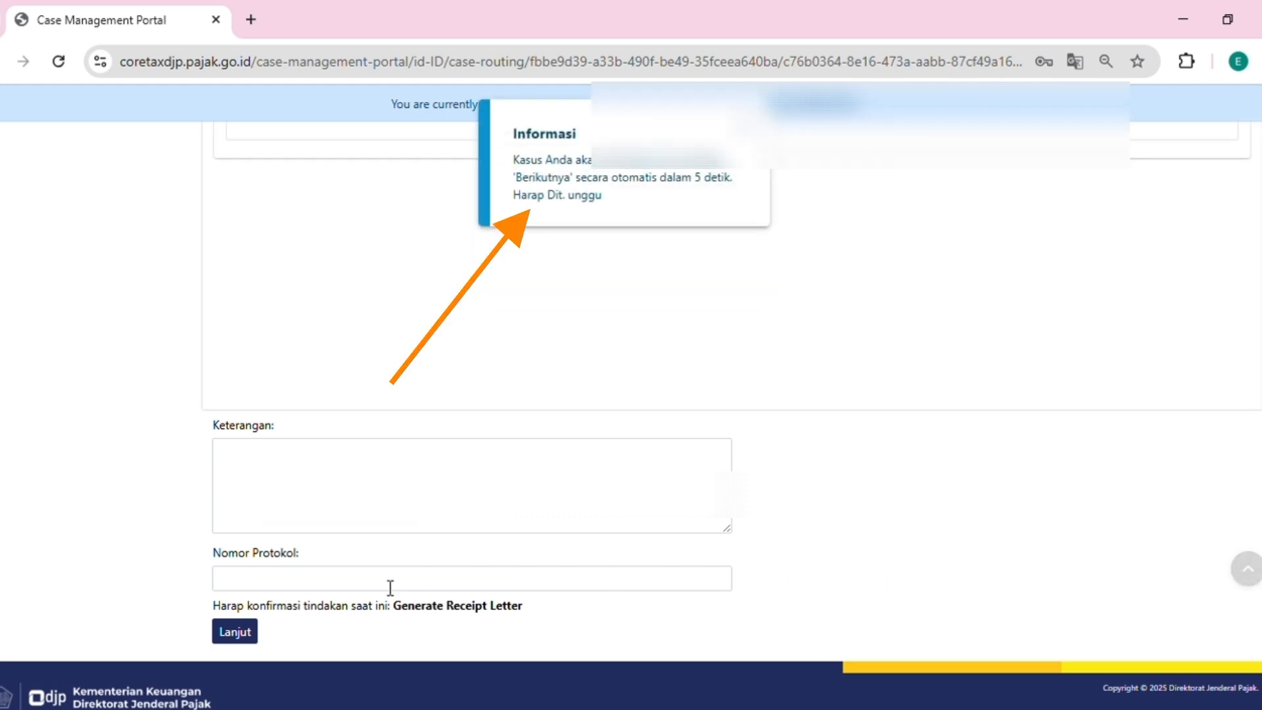
click(246, 632)
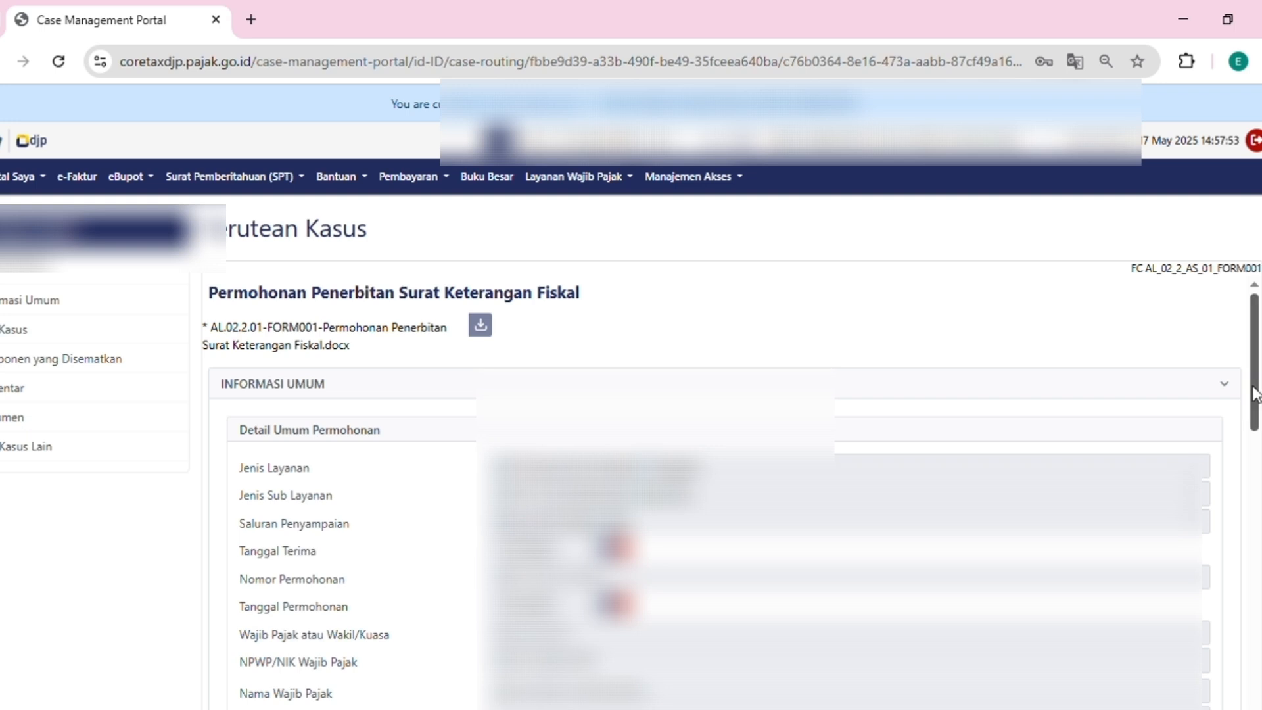
- Scroll through the Permohonan Penerbitan Surat Keterangan Fiskal details to review the request
mouse_move(1256, 399)
mouse_down()
mouse_move(1255, 427)
mouse_move(1256, 399)
mouse_up()
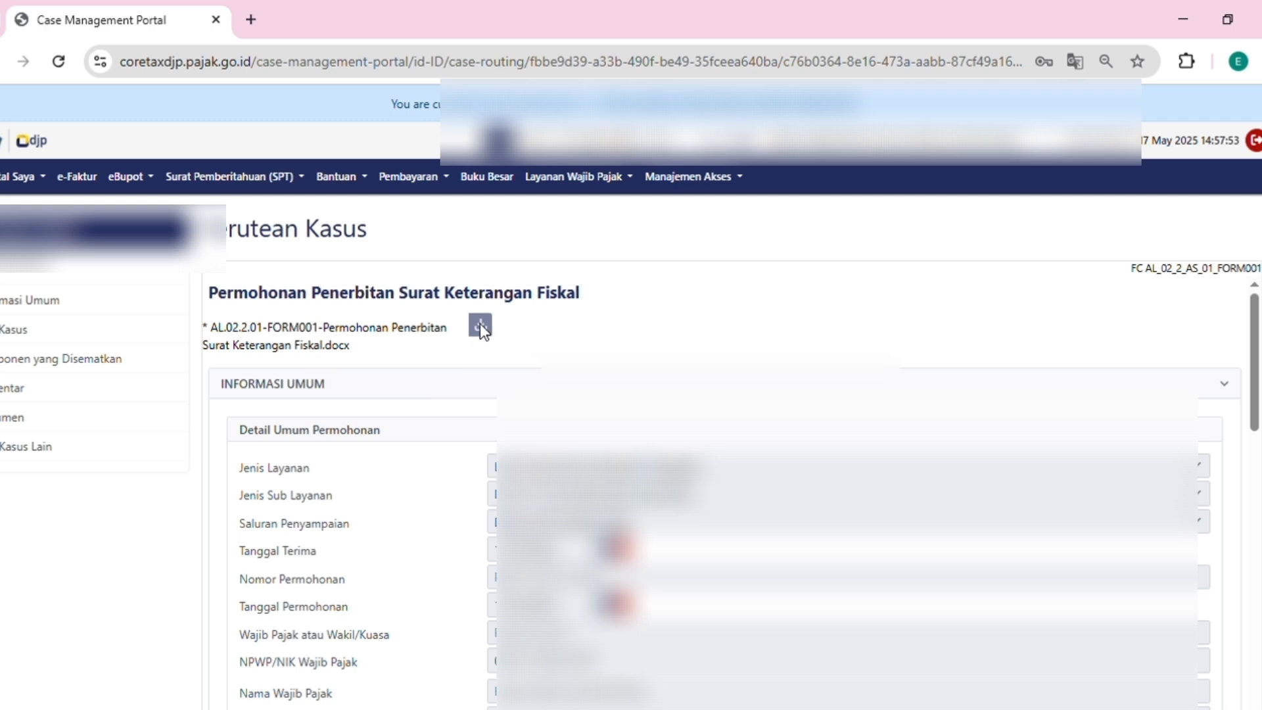
drag(1256, 410, 1257, 685)
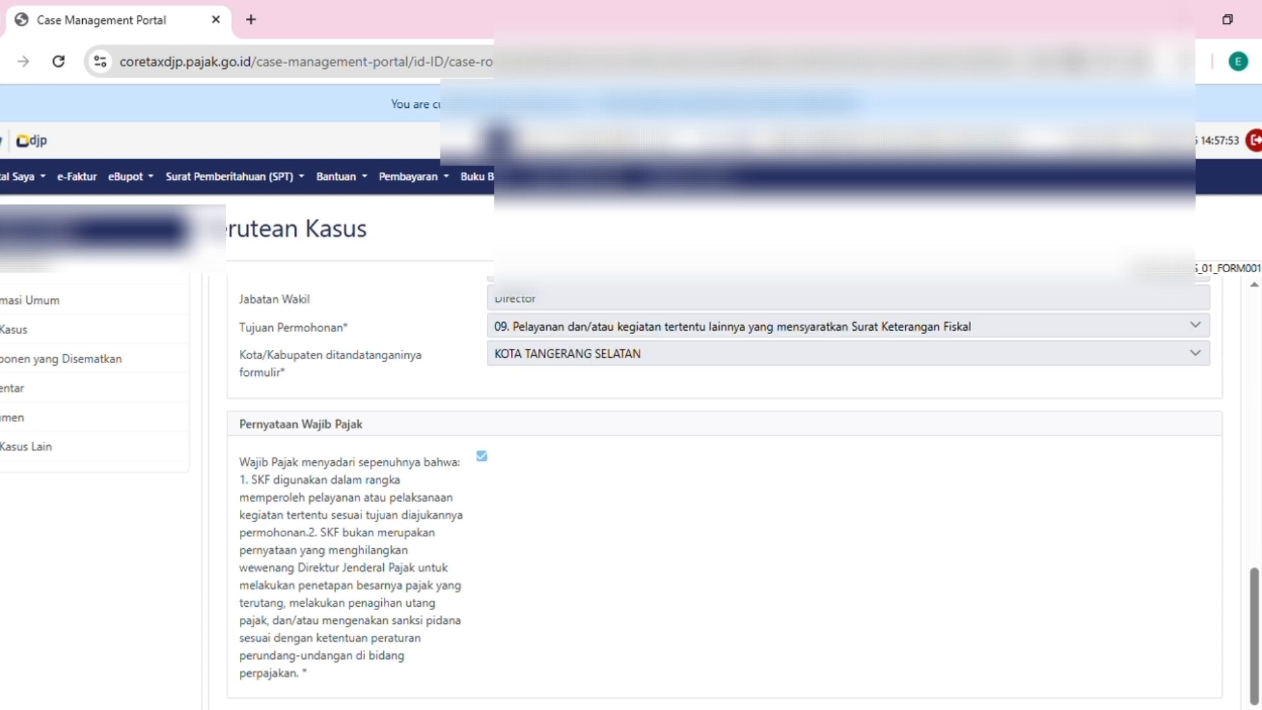
scroll(732, 395, down, 9)
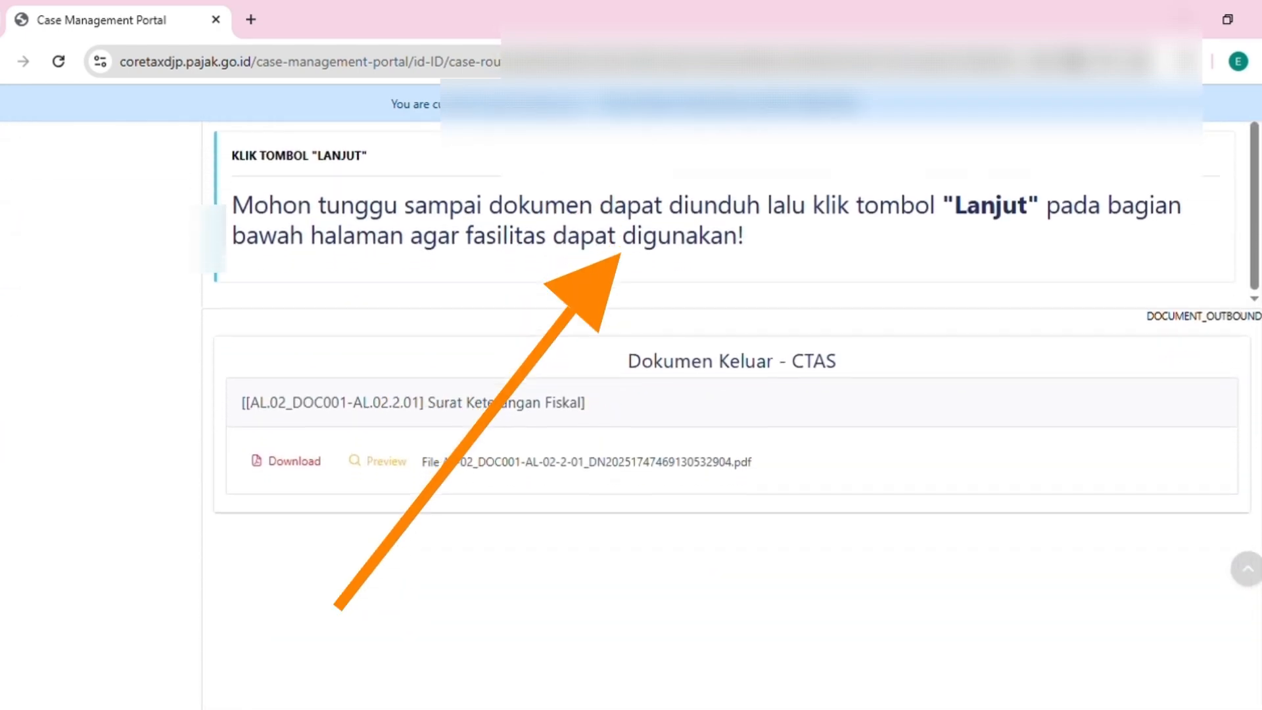
- Confirm the Generate Facility Certificate step with Lanjut so the SKF case shows 'Kasus ditutup'
scroll(940, 600, down, 6)
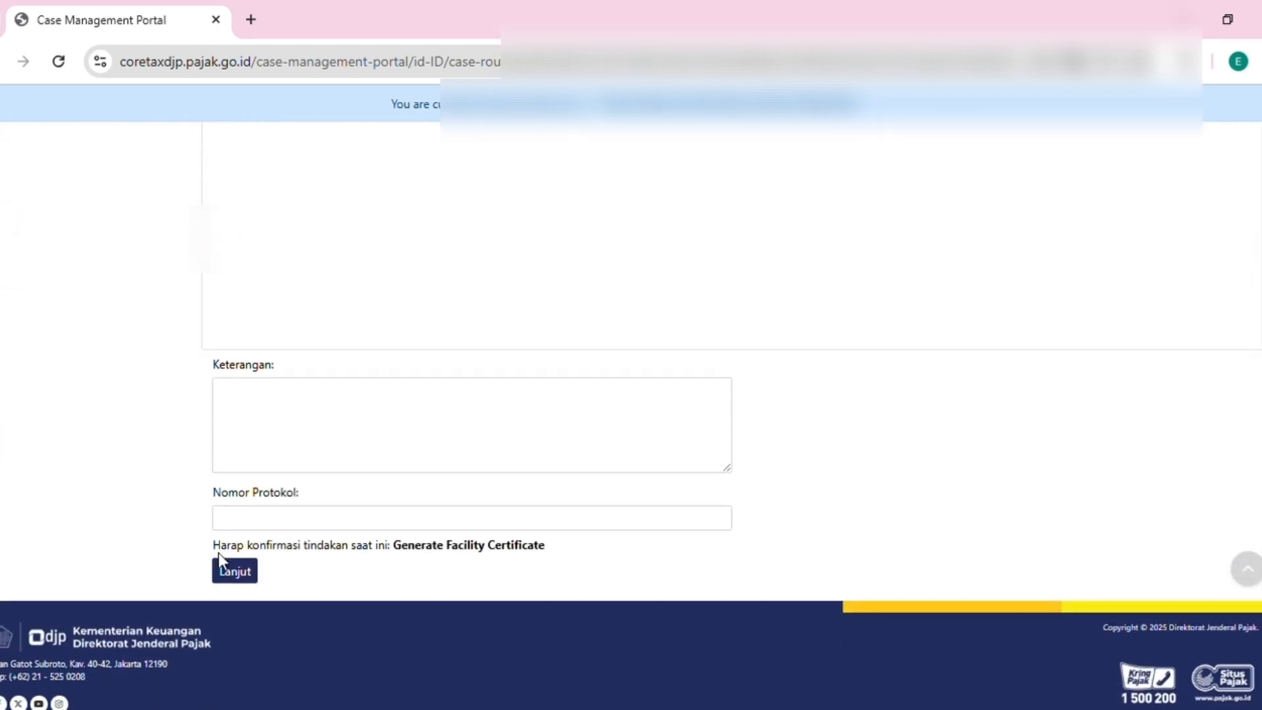
click(229, 579)
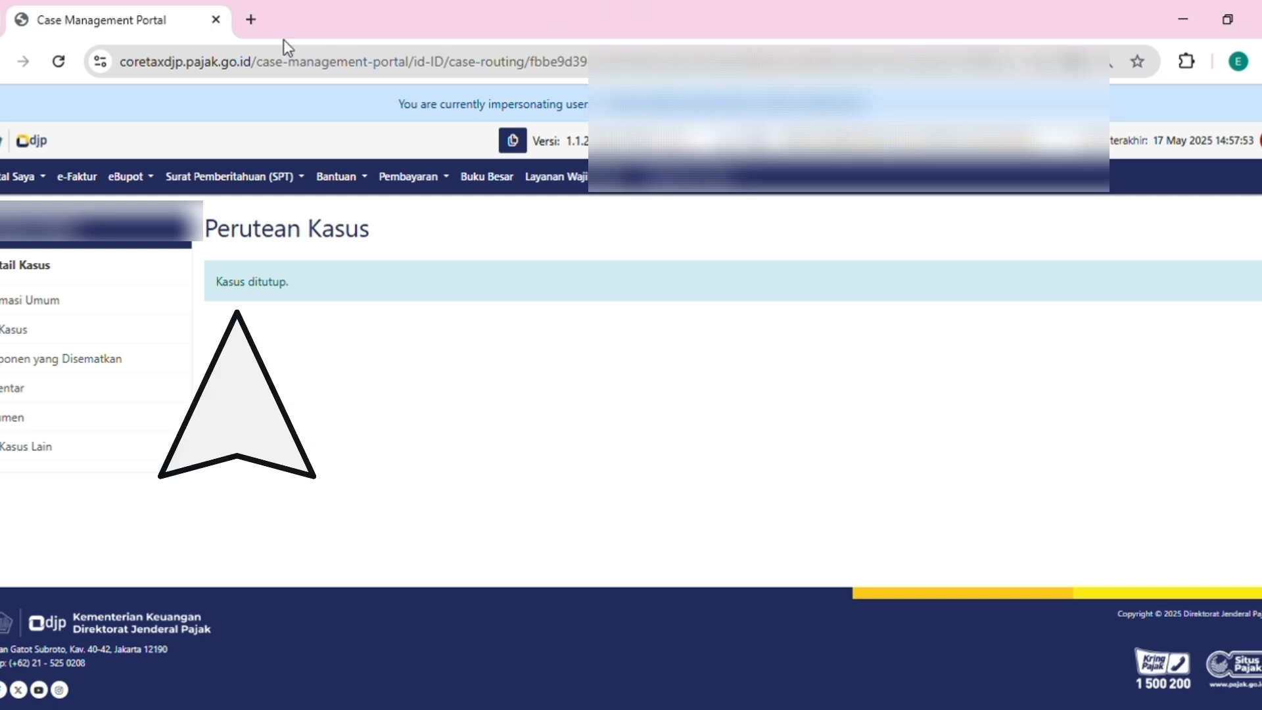
- Download the first listed document, the SKF request form, from the Dokumen Kasus list
click(12, 429)
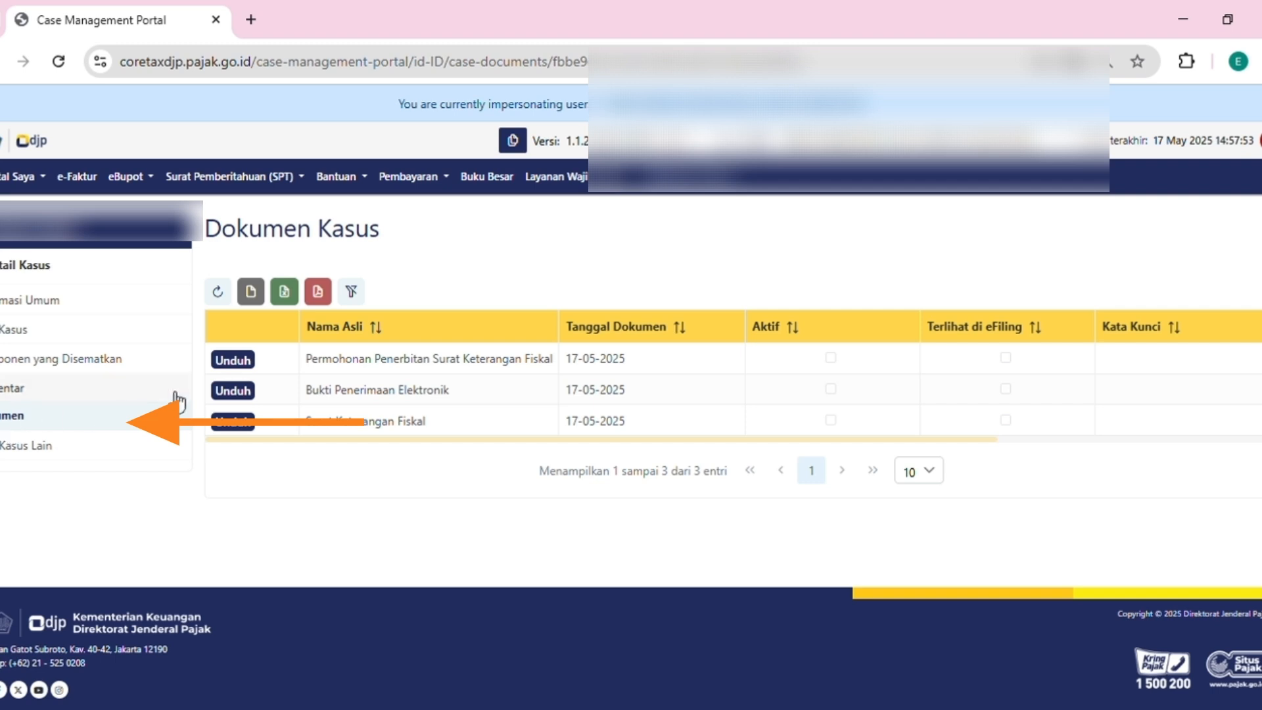
click(246, 365)
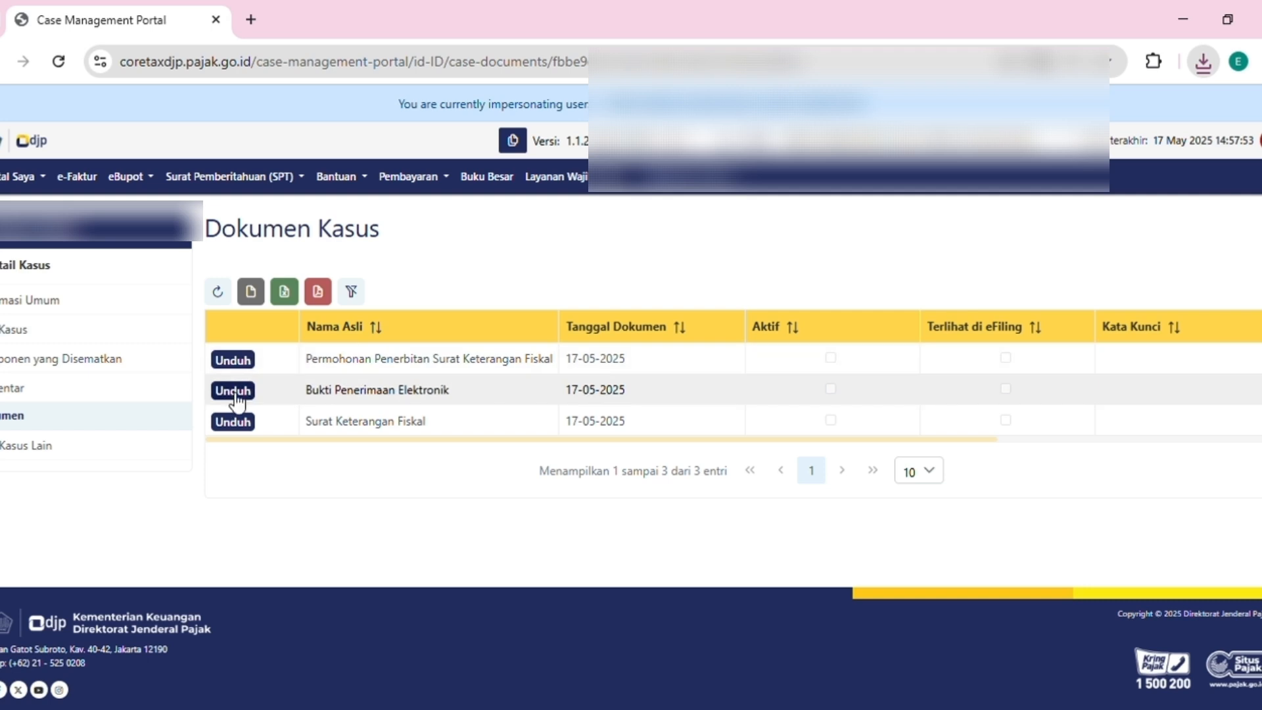